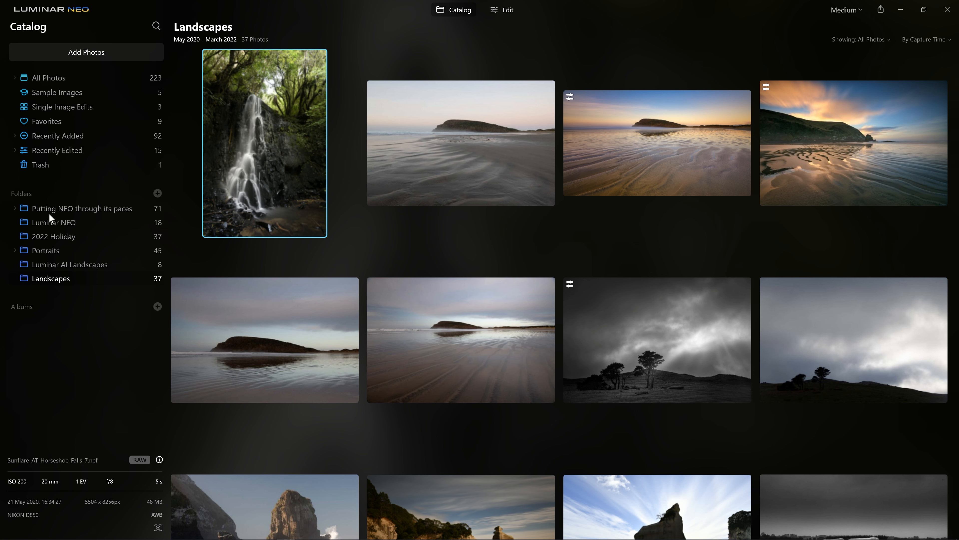
Step: Add the "Felix The Cat" folder to the catalog's folders
click(157, 193)
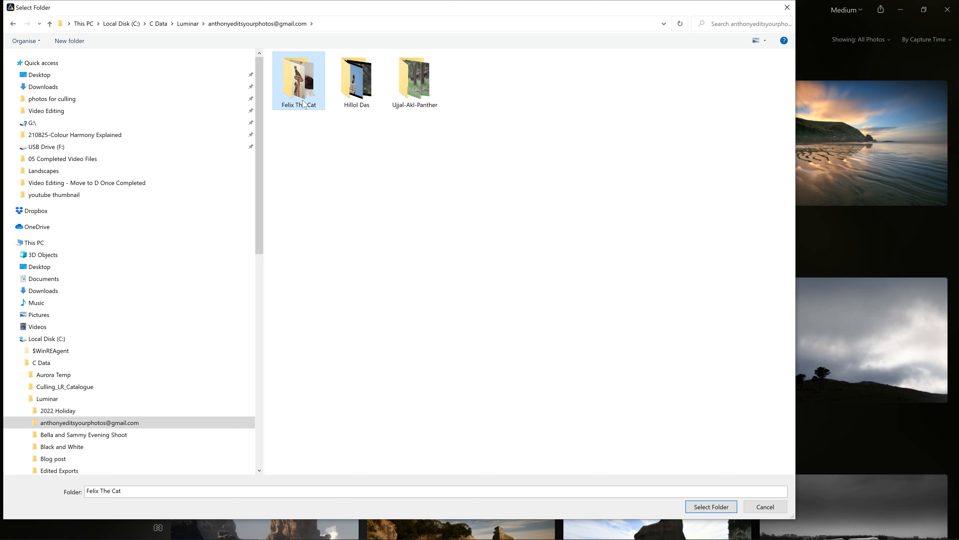
click(712, 506)
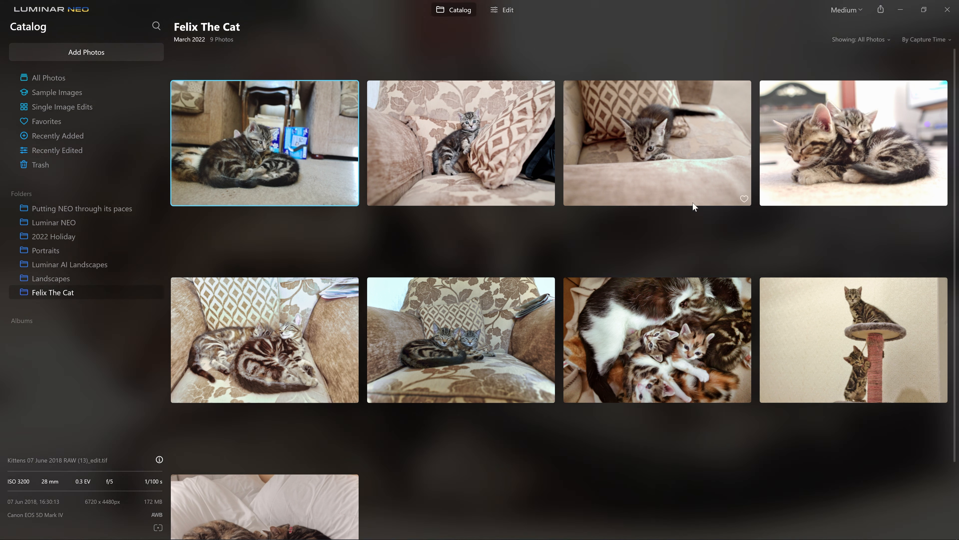
Step: Select the photo of the two sleeping kittens, then collapse and expand its camera information
click(889, 140)
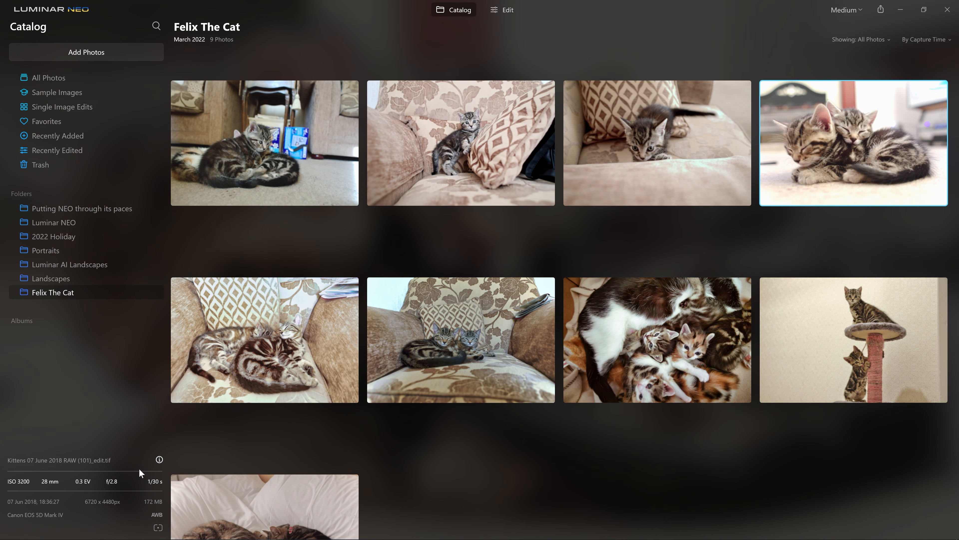
click(159, 459)
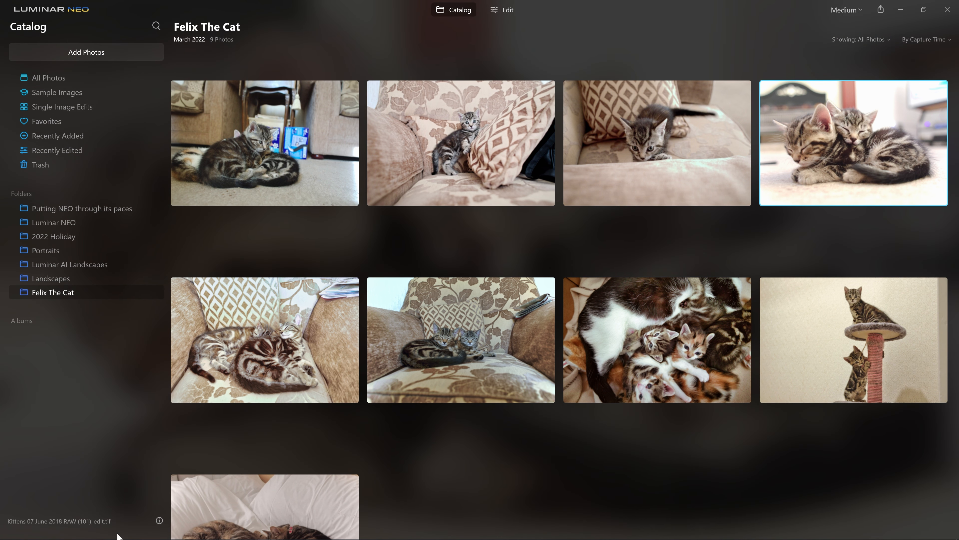
click(158, 521)
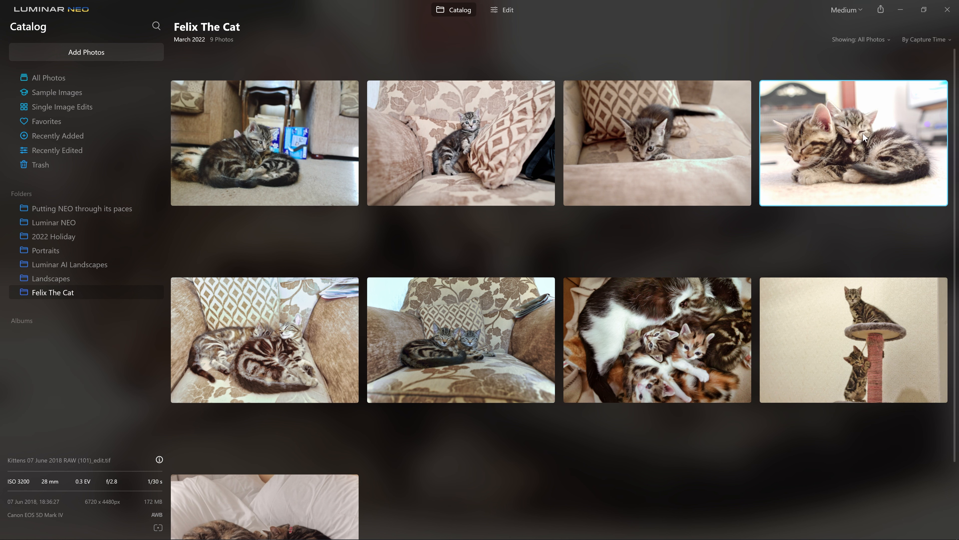
Step: Open the photo of the two sleeping kittens for editing and expand the Develop tool
double_click(840, 143)
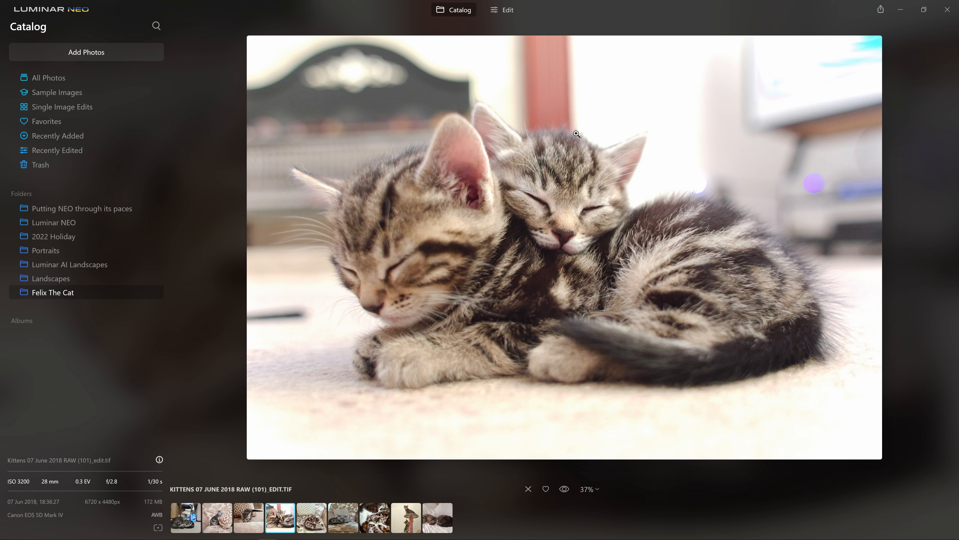
click(508, 10)
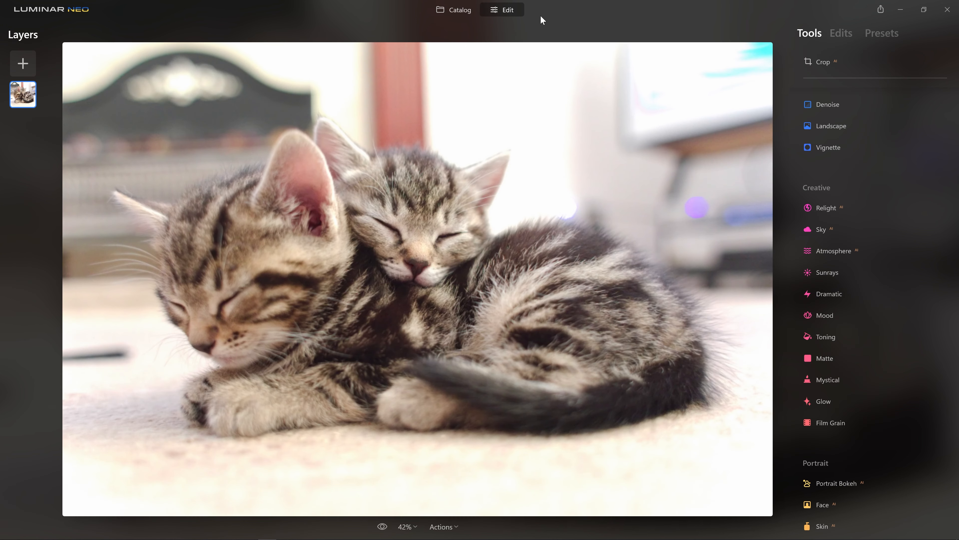
scroll(945, 204, up, 5)
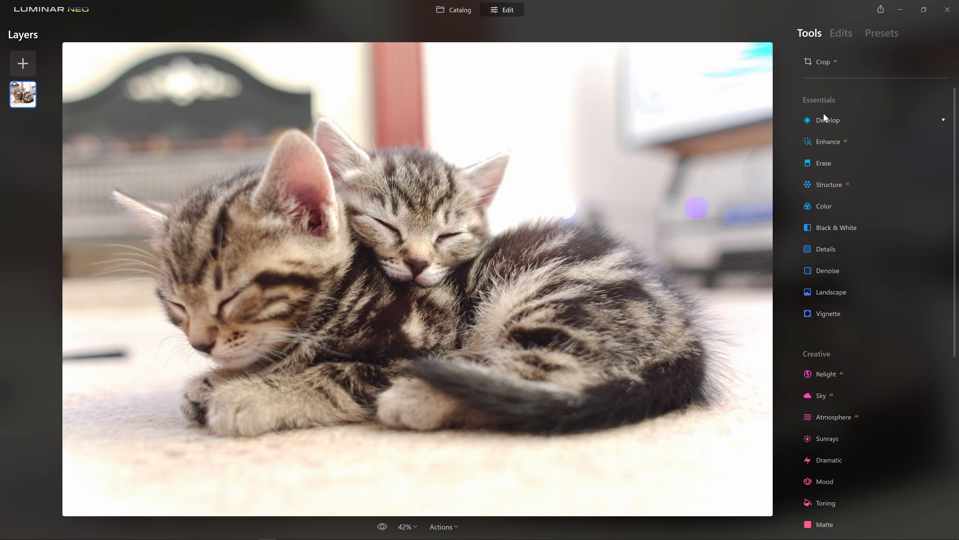
click(852, 120)
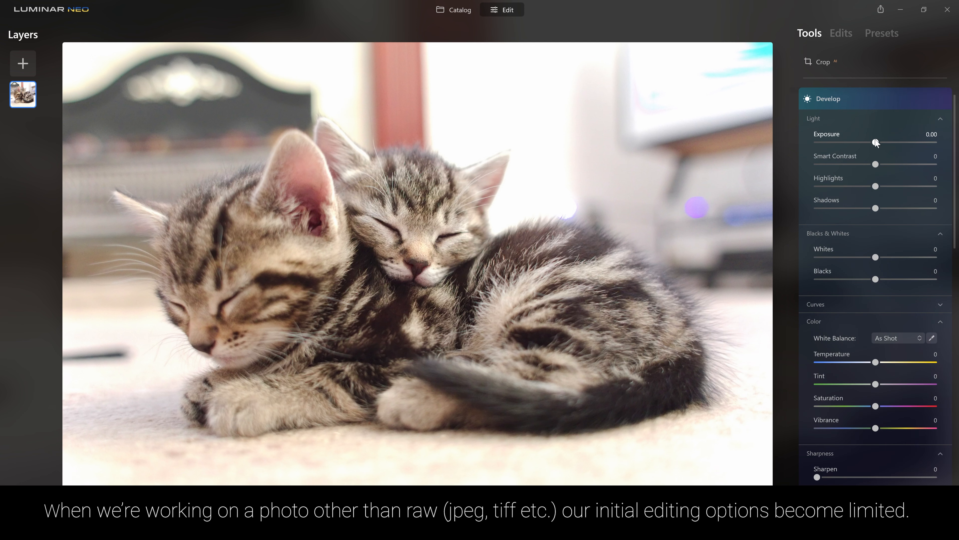
drag(876, 142, 845, 143)
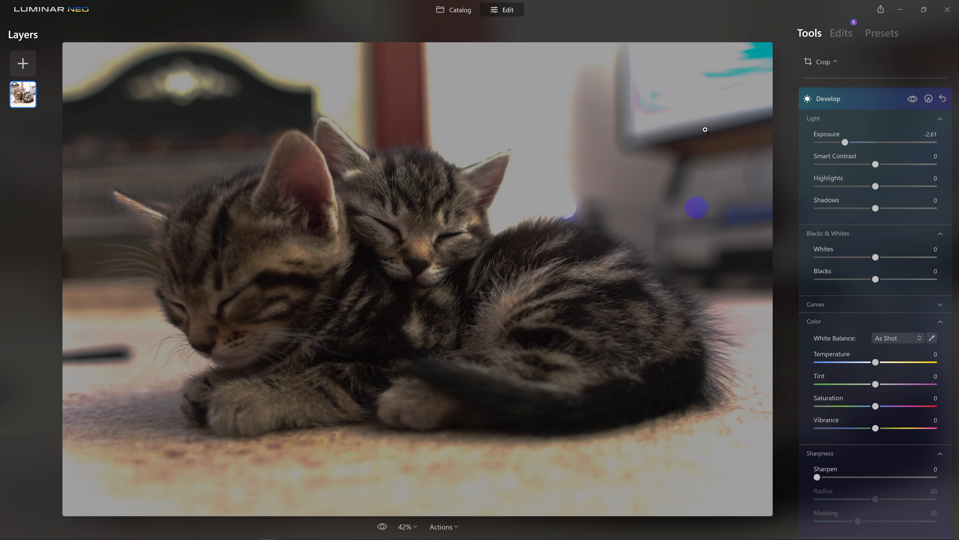
key(ctrl+z)
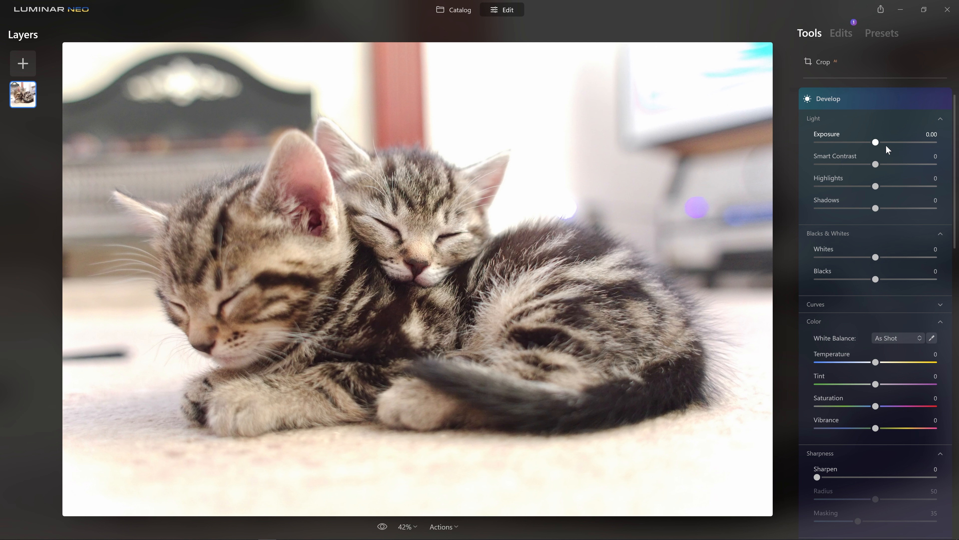
mouse_move(875, 142)
mouse_down()
mouse_move(839, 144)
mouse_move(874, 142)
mouse_up()
drag(872, 187, 815, 184)
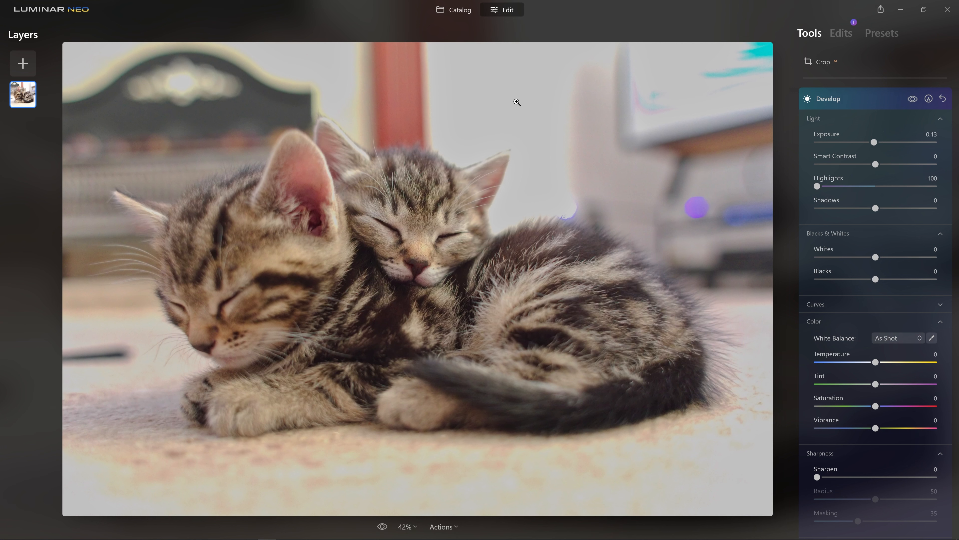
double_click(817, 186)
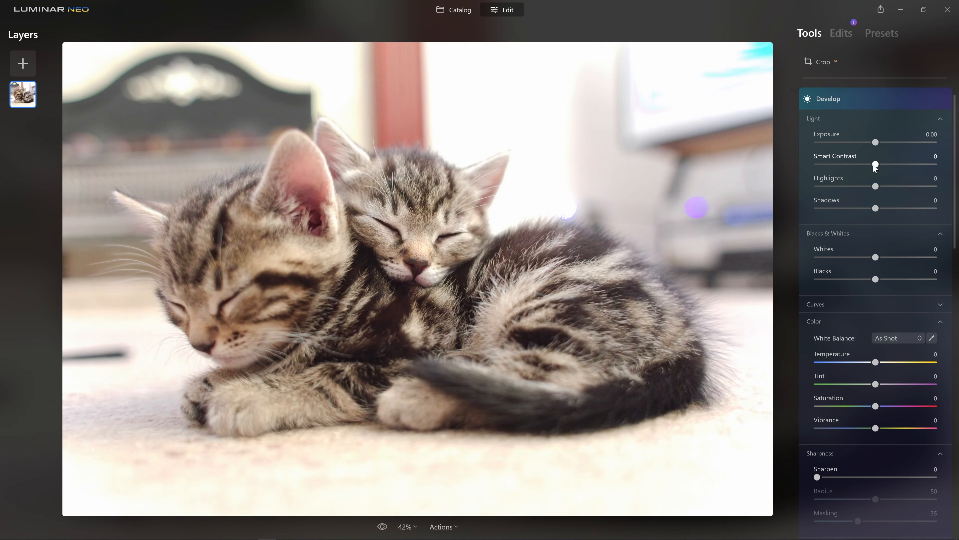
Step: Try strong positive and negative Smart Contrast on the kitten photo, settling on -23
drag(875, 165, 946, 171)
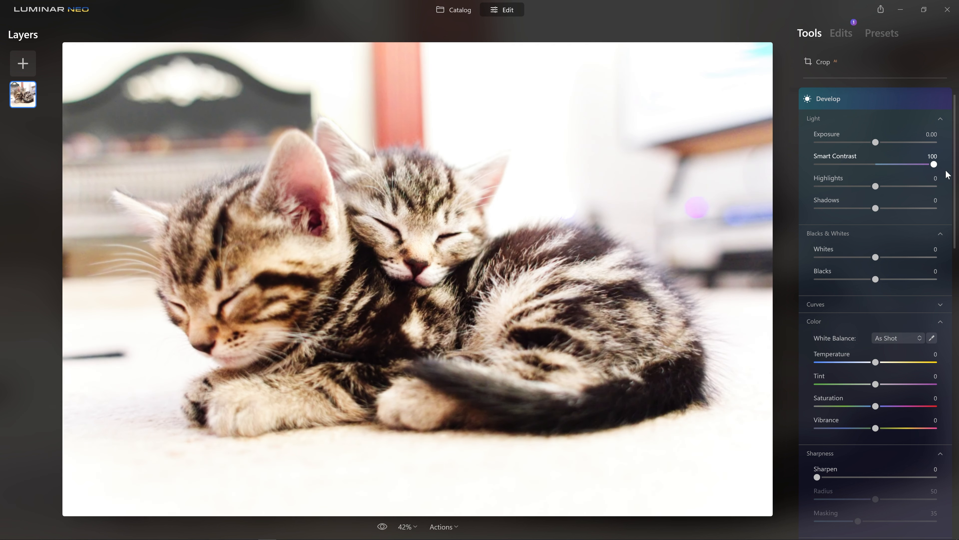
drag(875, 165, 927, 165)
click(907, 163)
drag(896, 159, 819, 163)
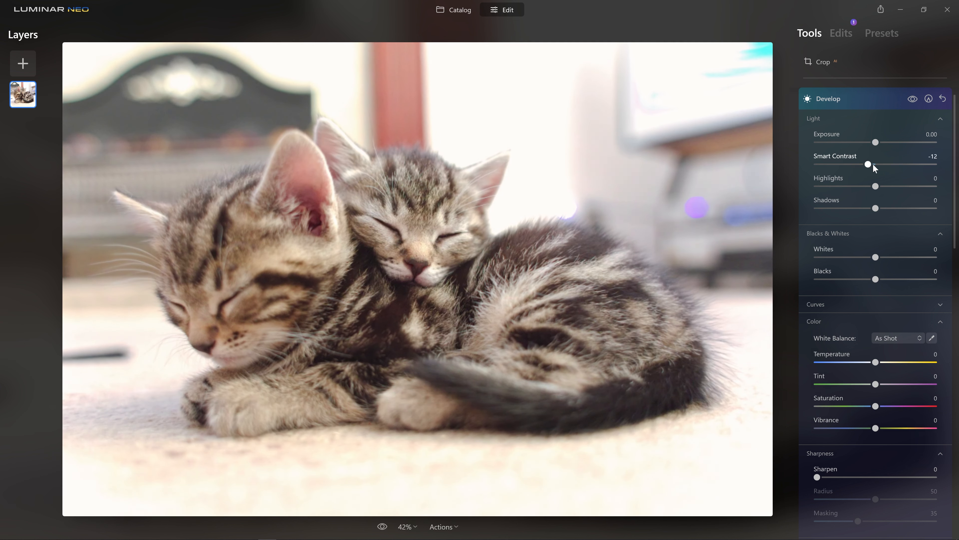
drag(867, 165, 862, 166)
Step: Set Highlights to 13 and Shadows to -42 after trying stronger adjustments in both directions
drag(865, 185, 819, 184)
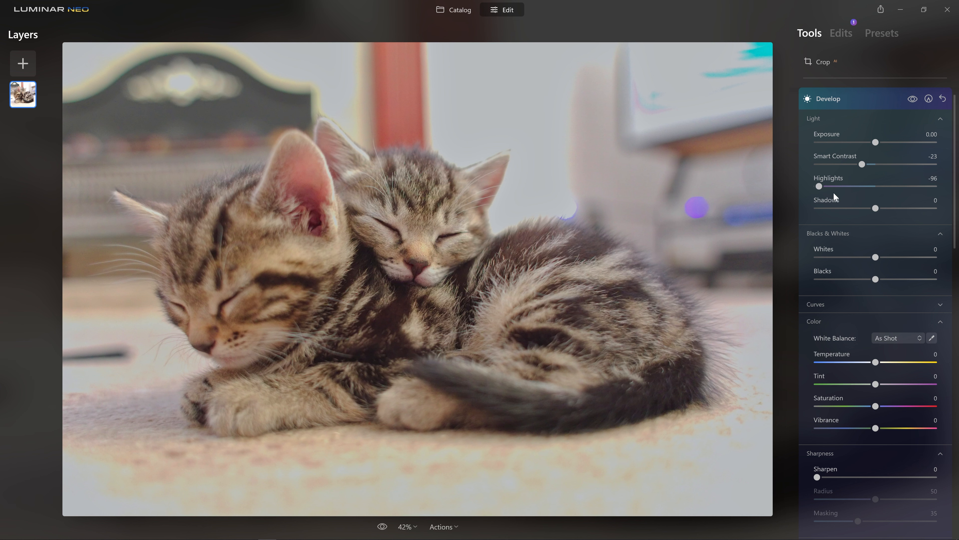
drag(822, 186, 844, 210)
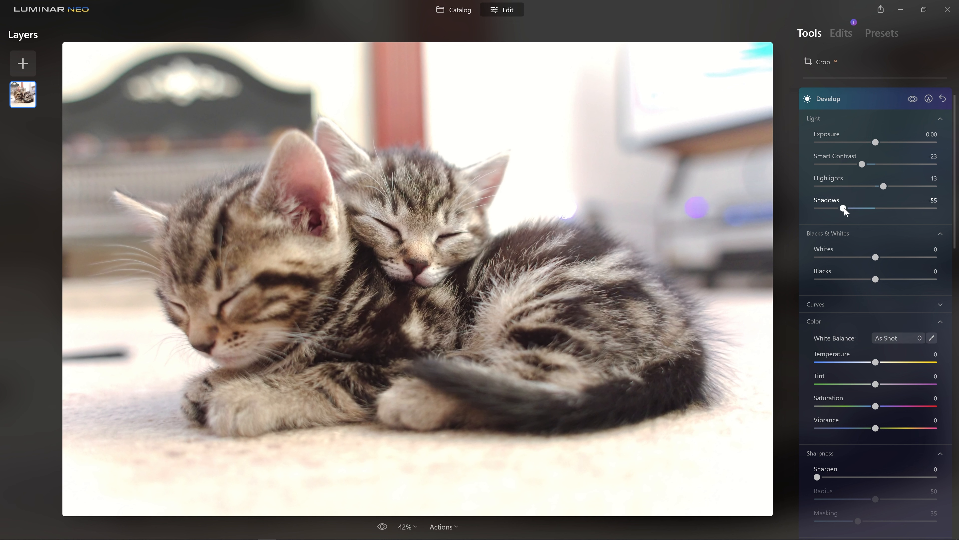
drag(842, 208, 908, 209)
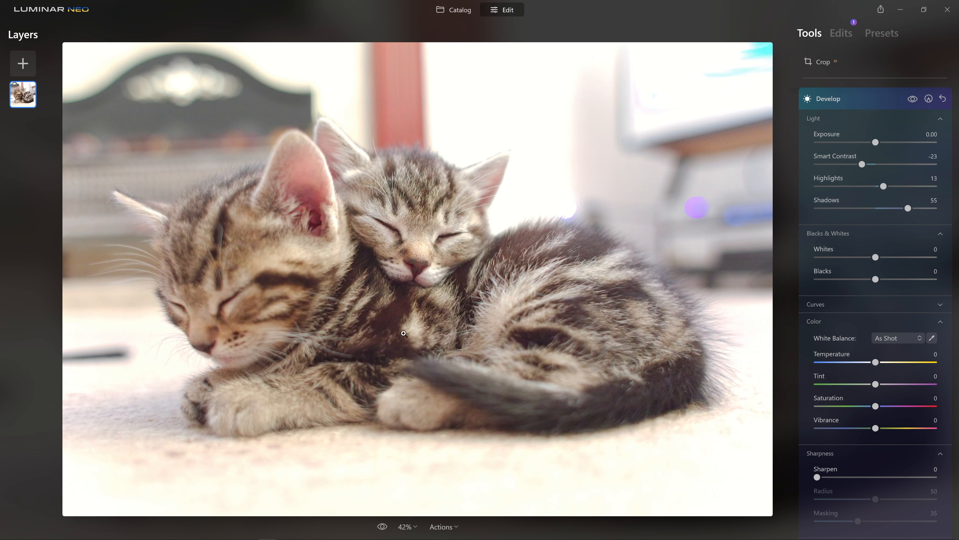
drag(908, 210, 850, 219)
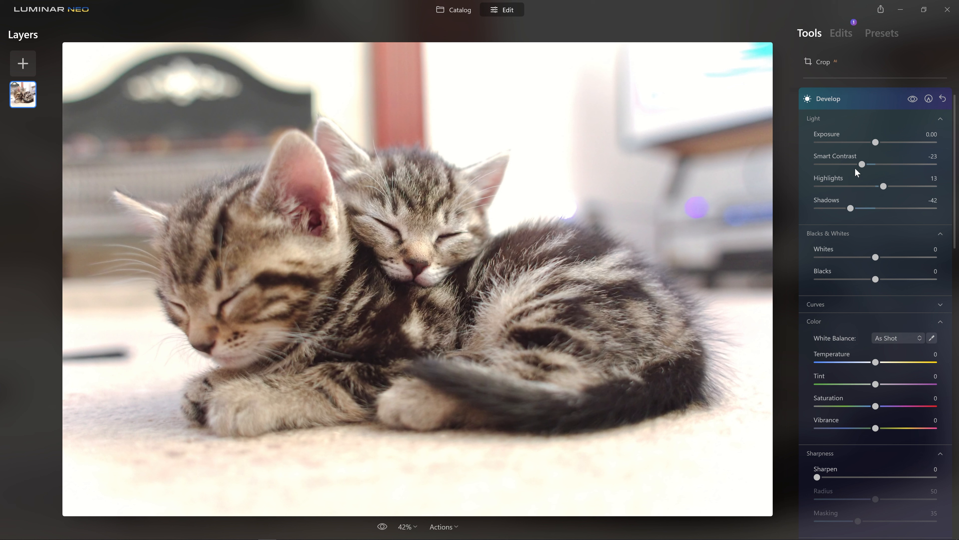
Step: Compare the photo with and without the Develop adjustments, leaving them enabled
click(912, 99)
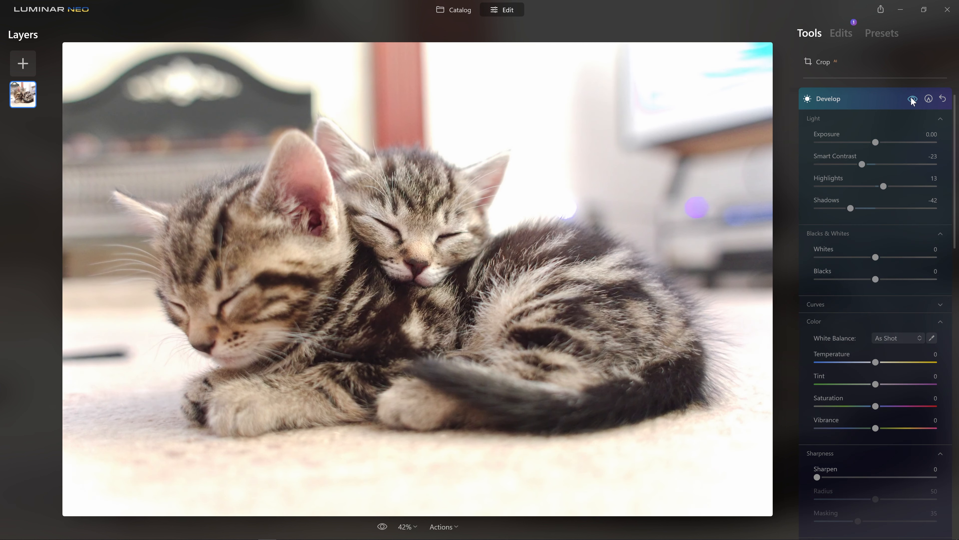
click(912, 99)
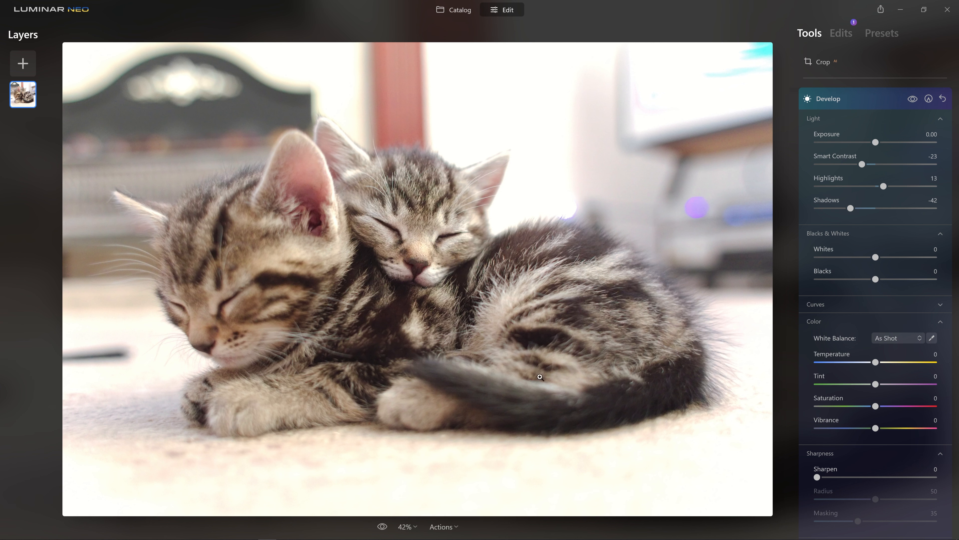
click(912, 99)
click(912, 99)
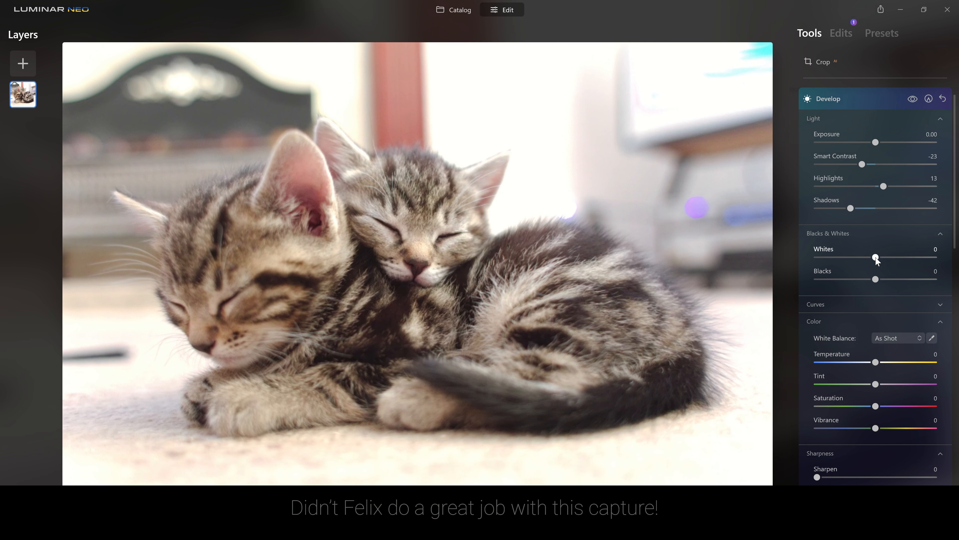
Step: Set Whites to 28 and Blacks to -26 after trying both at their extremes
drag(875, 259, 881, 261)
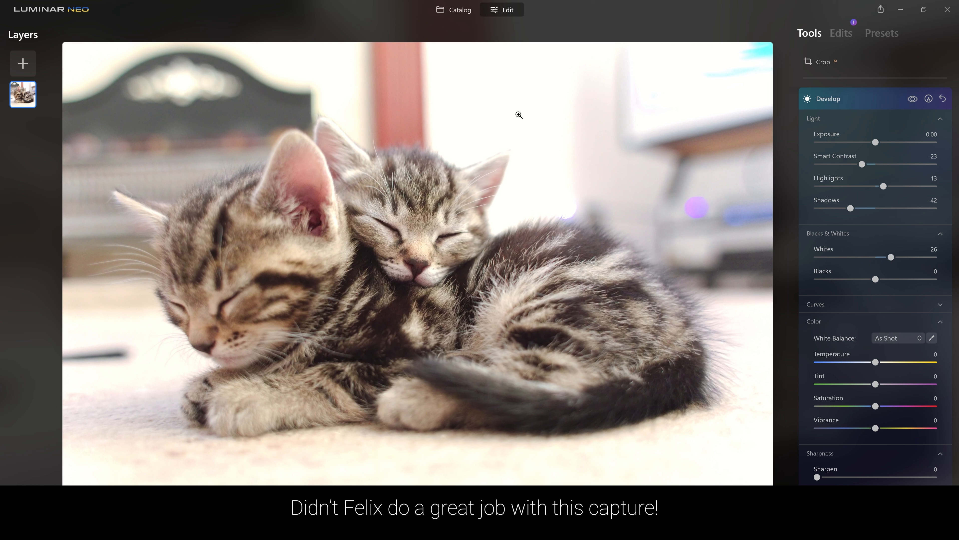
drag(893, 257, 956, 273)
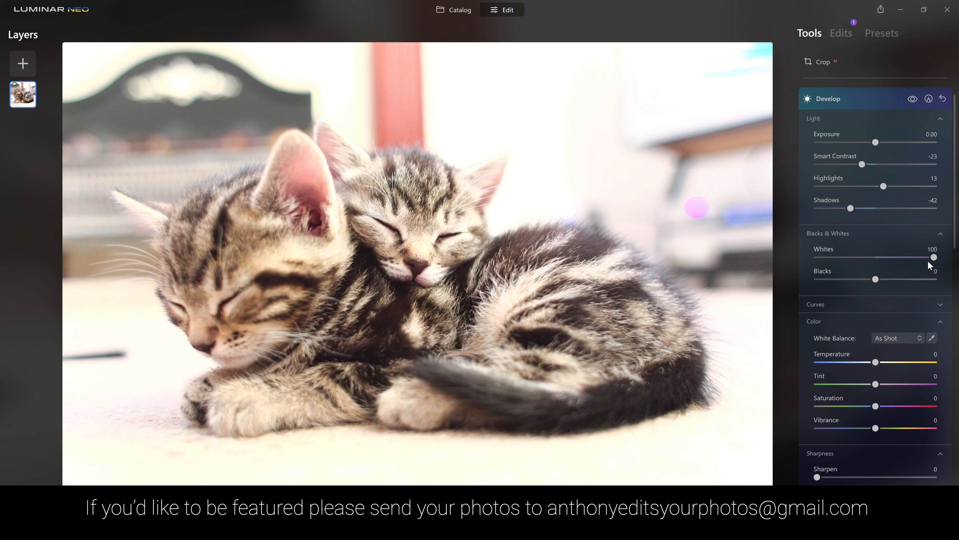
drag(934, 258, 904, 257)
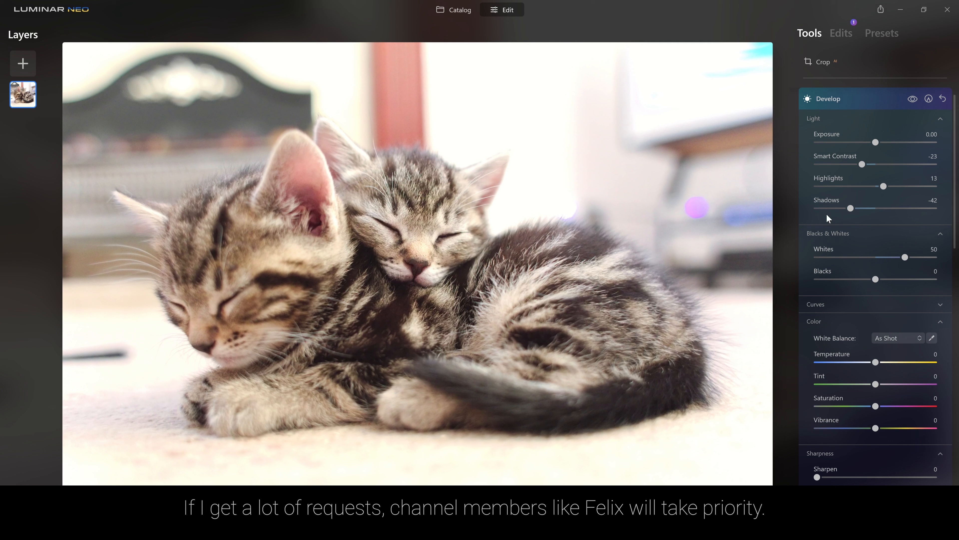
drag(905, 257, 890, 257)
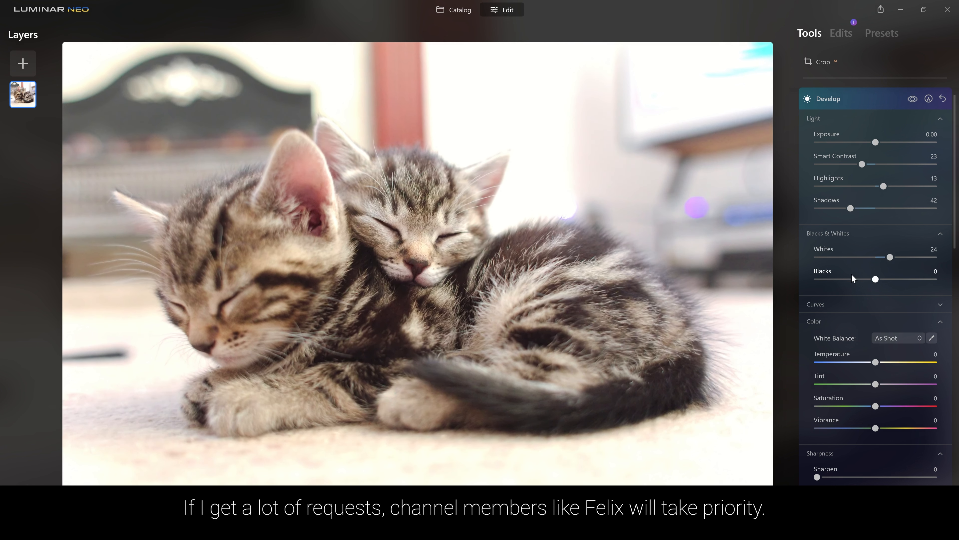
drag(878, 259, 789, 271)
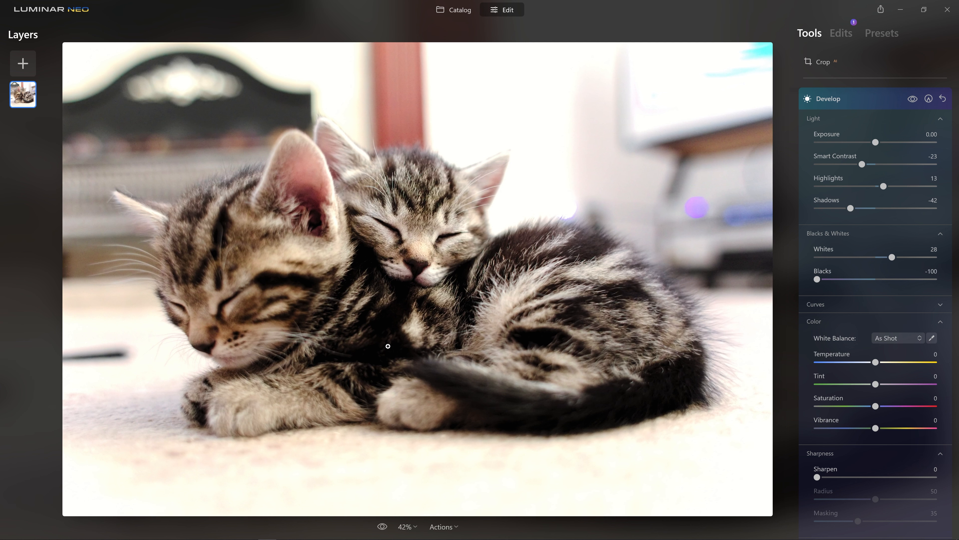
mouse_move(817, 278)
mouse_down()
mouse_move(871, 280)
mouse_move(806, 275)
mouse_move(816, 270)
mouse_up()
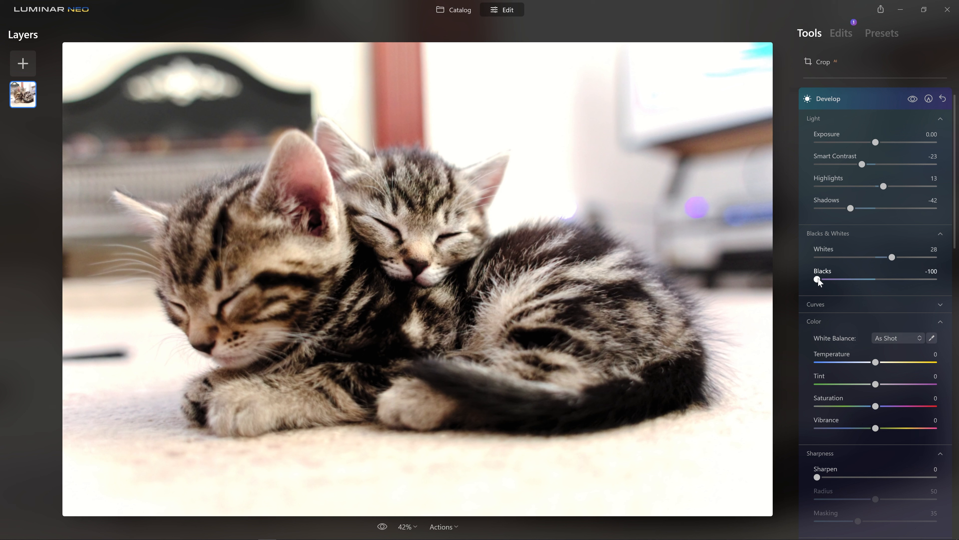
drag(819, 278, 859, 284)
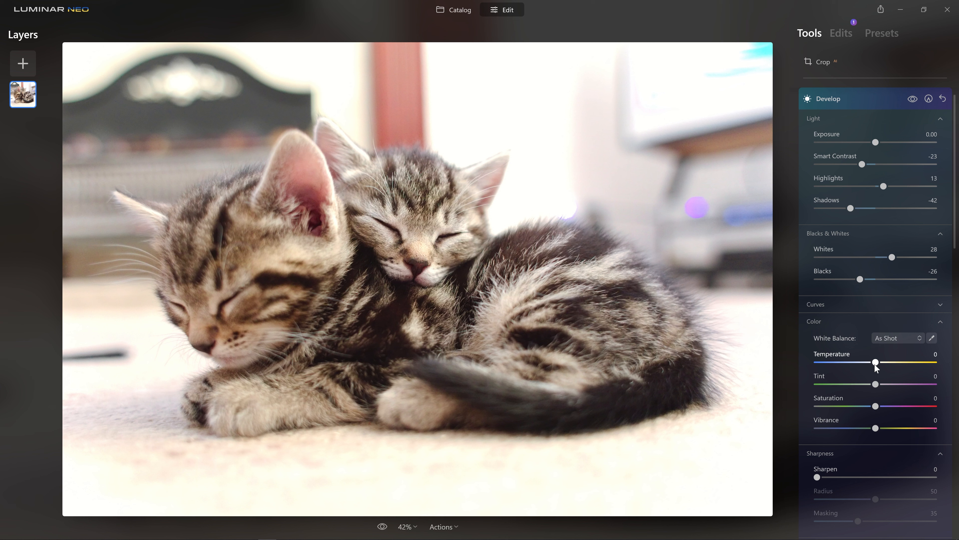
Step: Cool the photo by setting Temperature to -8 and Tint to -2
drag(875, 363, 870, 364)
drag(878, 386, 857, 389)
drag(876, 397, 874, 397)
Step: Set the white balance by sampling neutral areas of the dark grey object behind the kittens
click(932, 340)
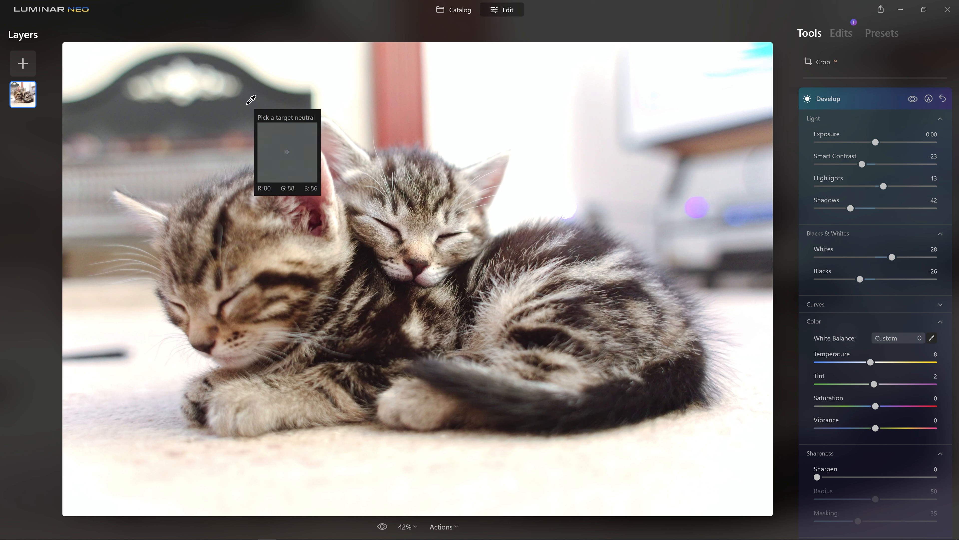
click(252, 112)
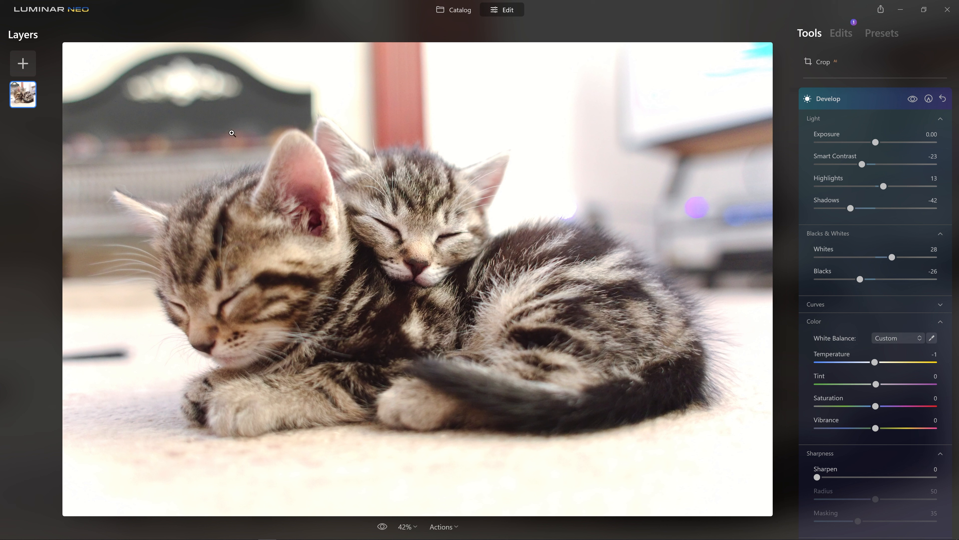
click(932, 338)
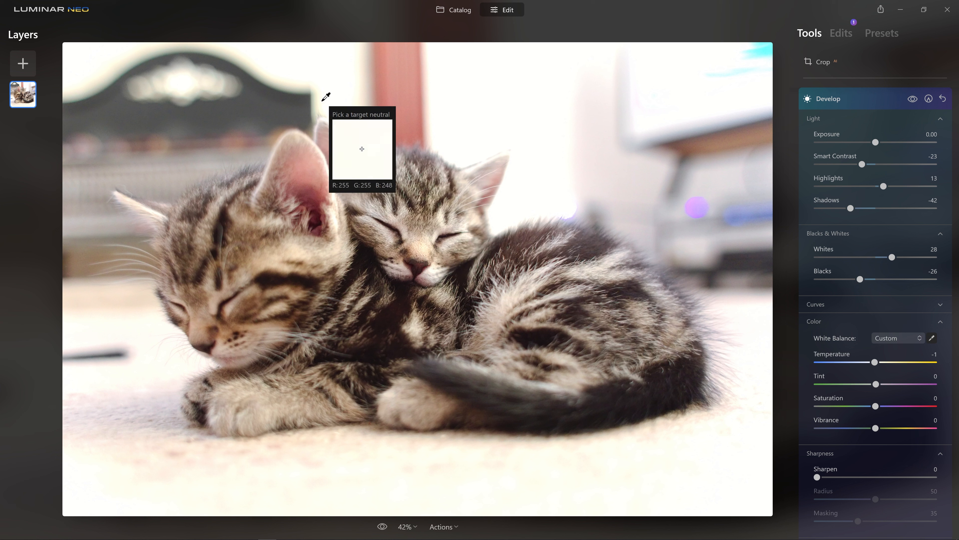
click(156, 117)
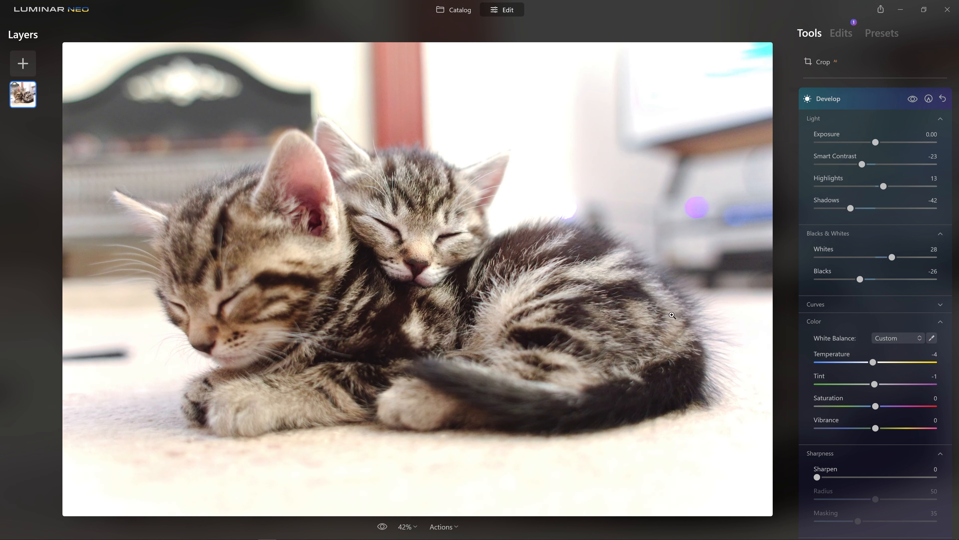
Step: Zoom in on the upper kitten's face and set the Develop Sharpen amount to 50
scroll(830, 420, down, 3)
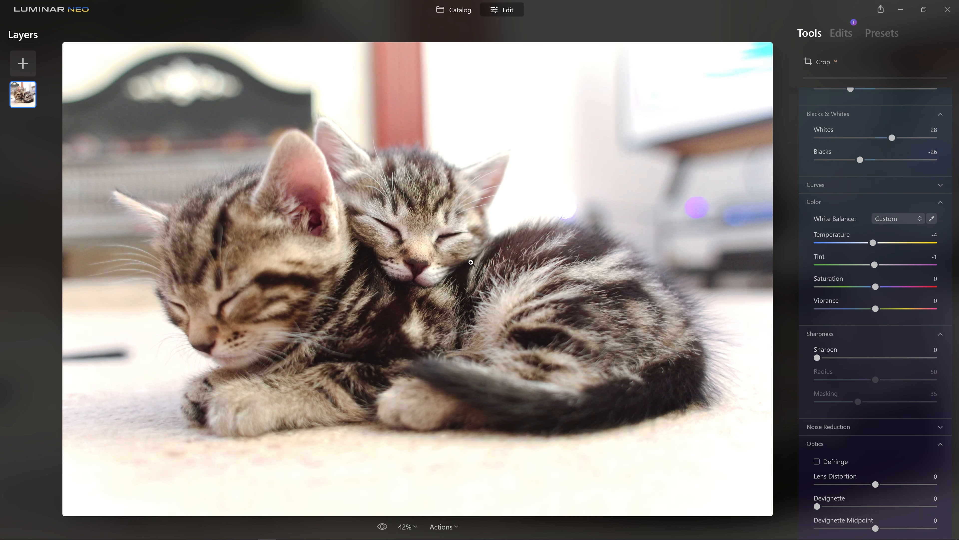
click(416, 230)
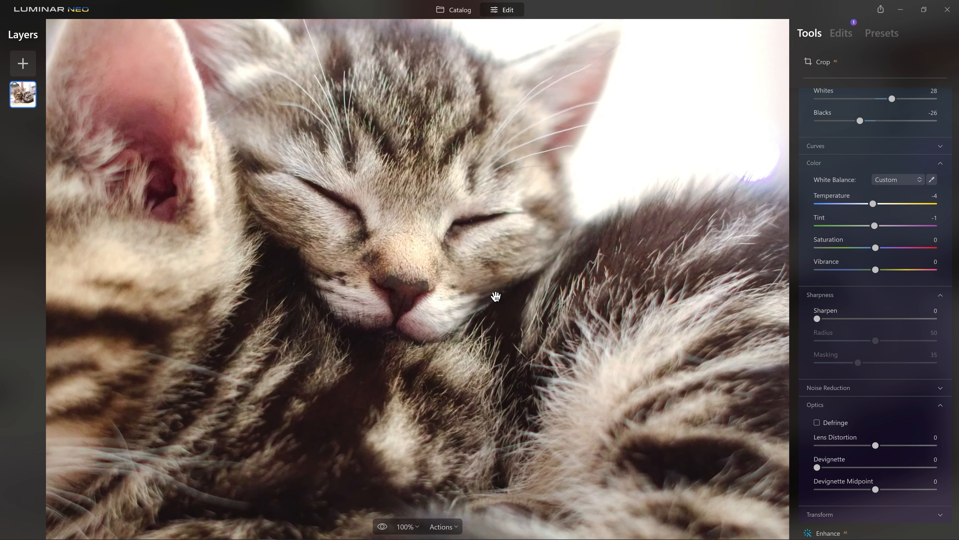
drag(815, 319, 846, 320)
drag(930, 318, 877, 324)
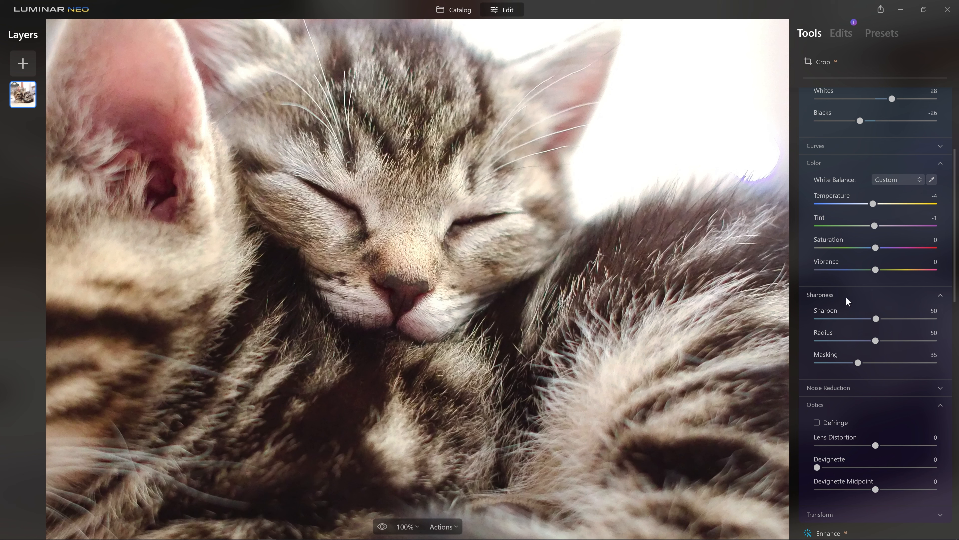
Step: Erase the dark elongated object and its remaining traces from the floor beside the kittens using the Erase tool
scroll(869, 284, down, 10)
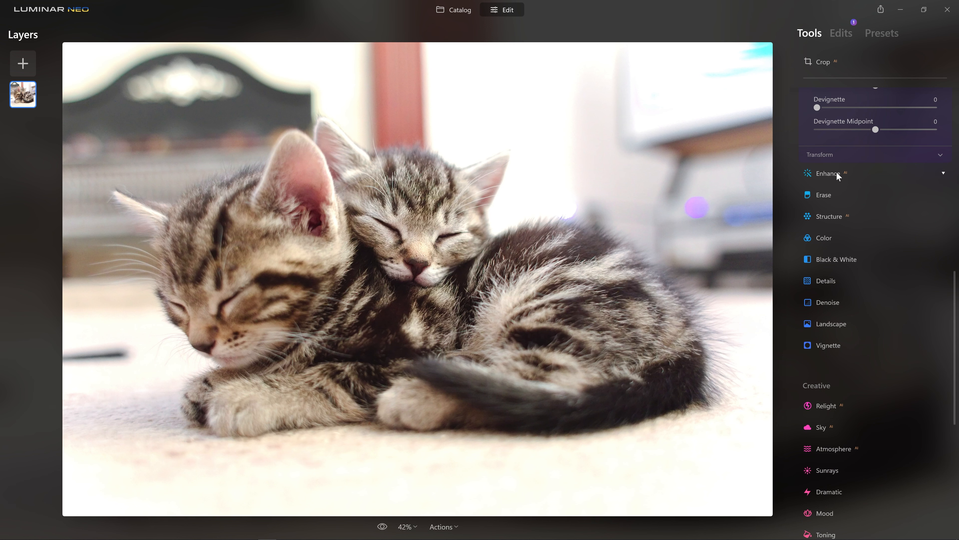
click(828, 195)
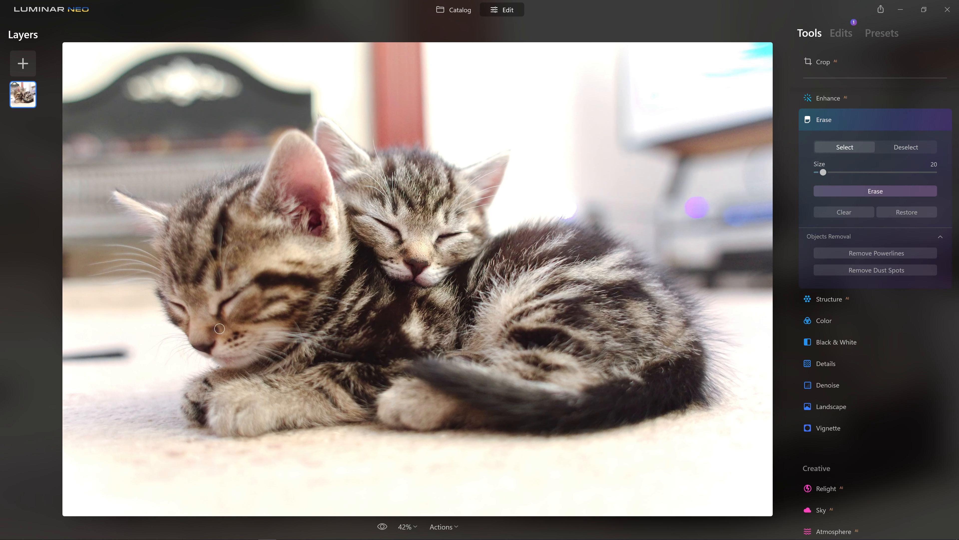
mouse_move(130, 352)
mouse_down()
mouse_move(49, 361)
mouse_move(127, 361)
mouse_up()
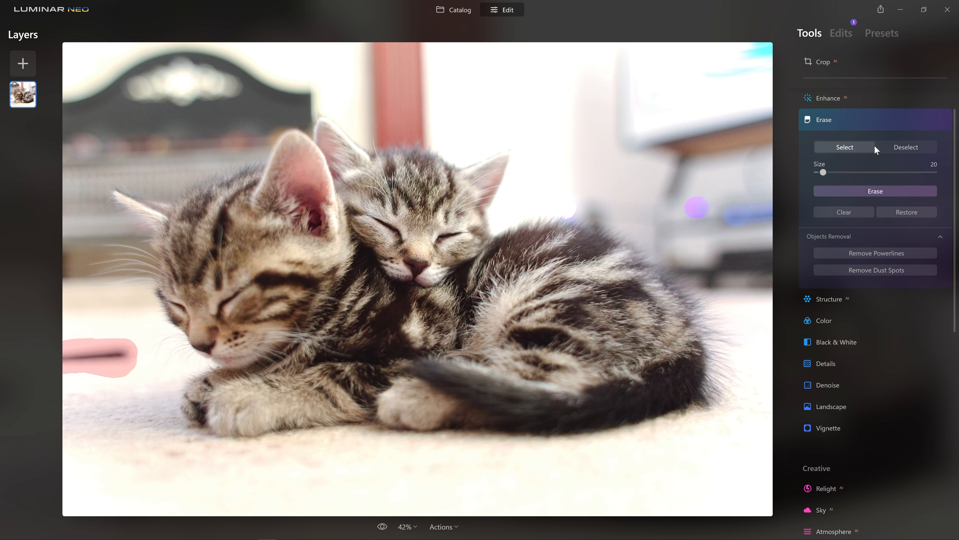
click(873, 192)
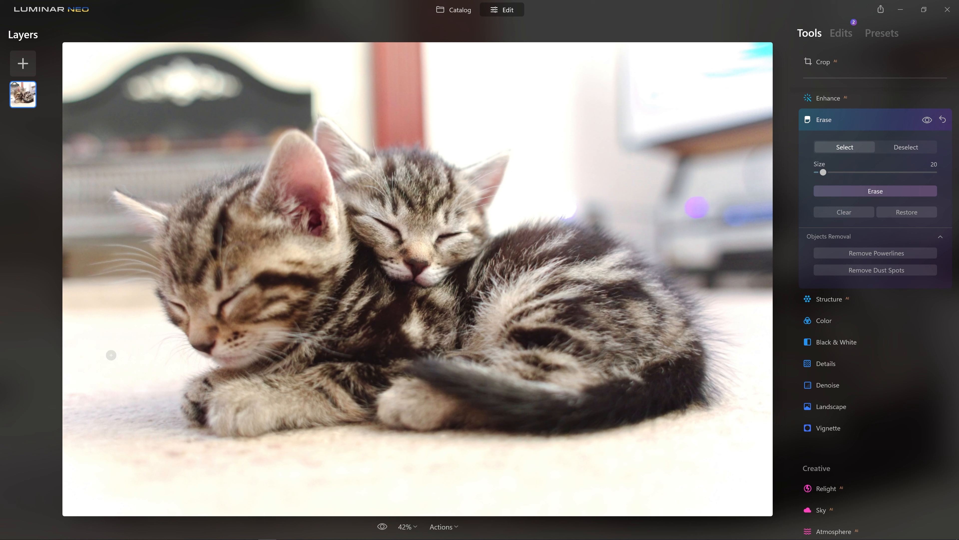
drag(129, 353, 132, 351)
click(841, 196)
Step: Set Enhance Accent AI to 100 and paint its mask over both kittens' faces and bodies
click(842, 97)
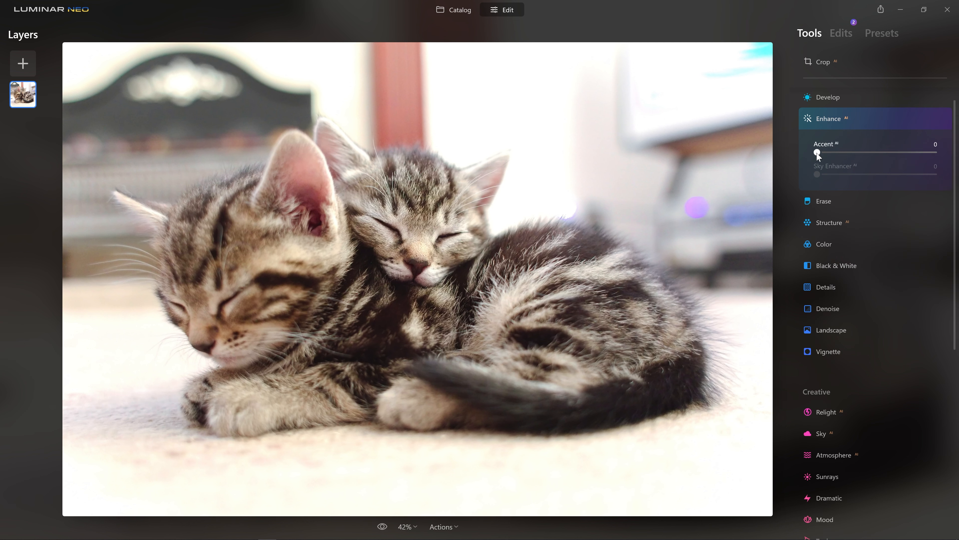
drag(855, 152, 951, 151)
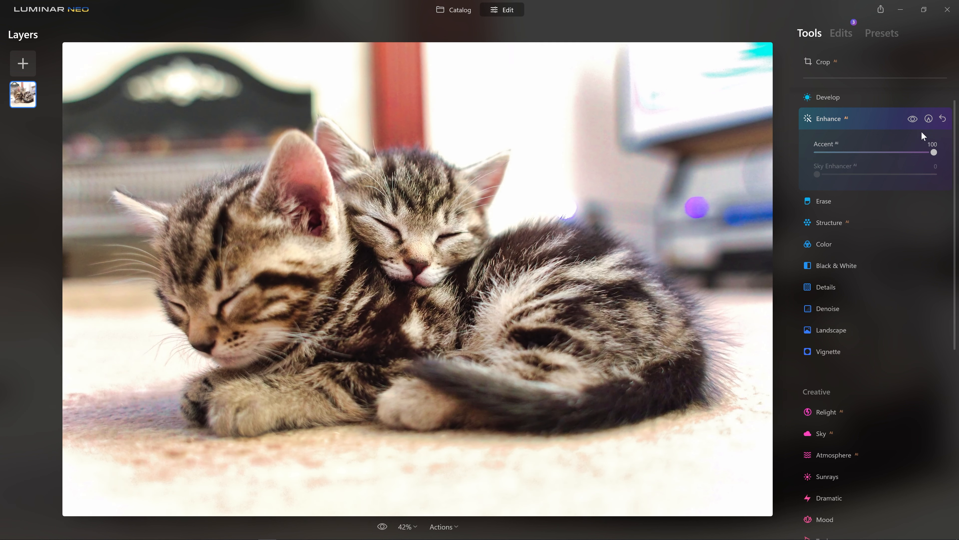
click(929, 120)
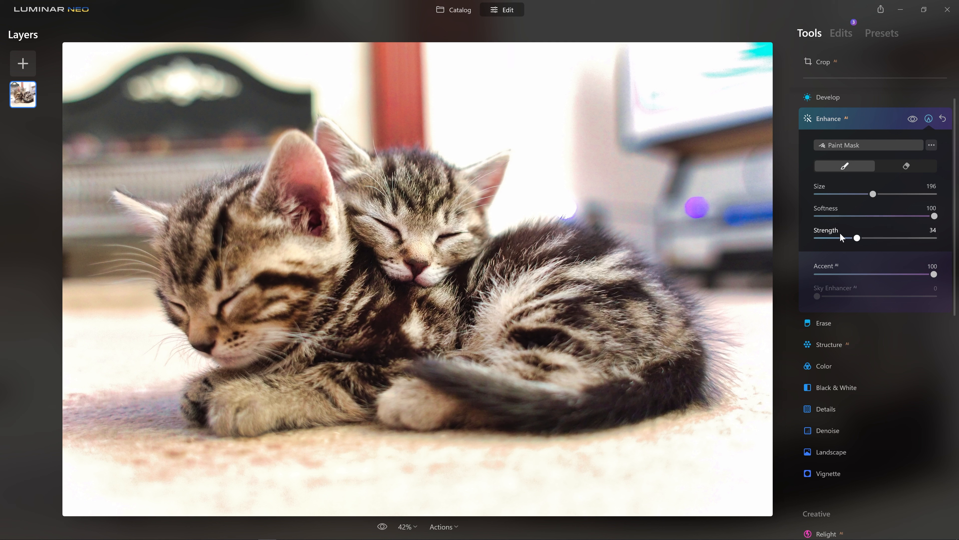
mouse_move(422, 216)
mouse_down()
mouse_move(316, 242)
mouse_move(327, 199)
mouse_move(256, 234)
mouse_move(197, 244)
mouse_move(246, 315)
mouse_move(357, 208)
mouse_move(397, 242)
mouse_move(236, 388)
mouse_move(625, 337)
mouse_move(603, 375)
mouse_move(554, 276)
mouse_move(491, 319)
mouse_move(553, 279)
mouse_move(601, 287)
mouse_move(458, 344)
mouse_move(354, 263)
mouse_up()
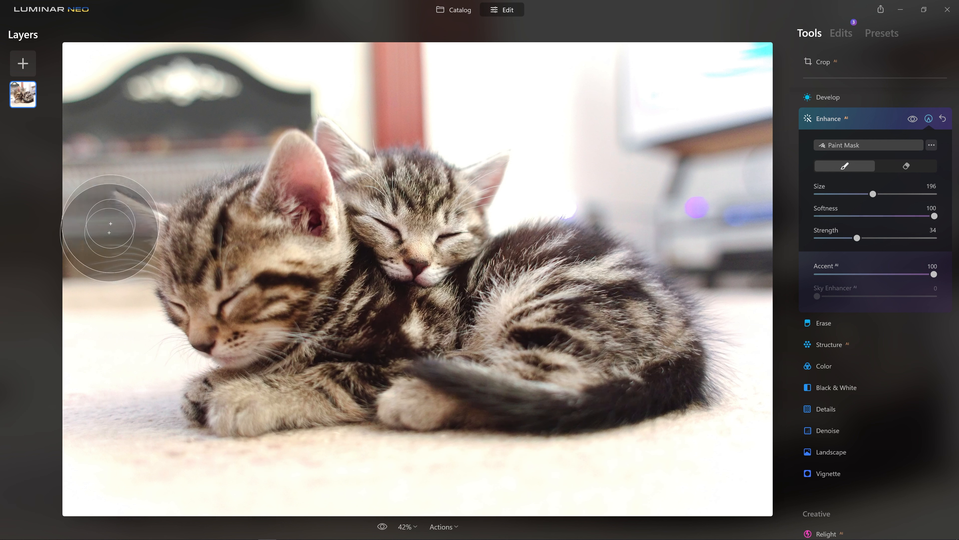
mouse_move(424, 201)
mouse_down()
mouse_move(366, 224)
mouse_move(391, 211)
mouse_move(210, 246)
mouse_move(336, 302)
mouse_move(354, 366)
mouse_move(252, 368)
mouse_move(613, 353)
mouse_move(499, 363)
mouse_move(628, 317)
mouse_move(598, 340)
mouse_move(525, 358)
mouse_move(387, 330)
mouse_move(397, 250)
mouse_move(253, 270)
mouse_move(233, 238)
mouse_move(270, 255)
mouse_move(389, 226)
mouse_move(409, 214)
mouse_move(414, 190)
mouse_move(432, 252)
mouse_move(639, 347)
mouse_up()
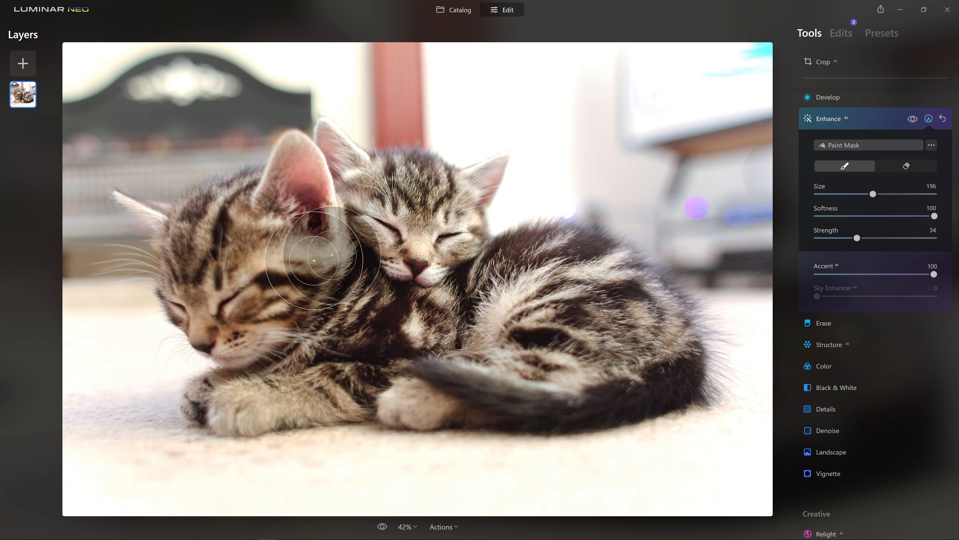
Step: Compare the photo with and without the masked Enhance effect, leave it enabled, and reduce Accent AI slightly
click(910, 118)
click(912, 118)
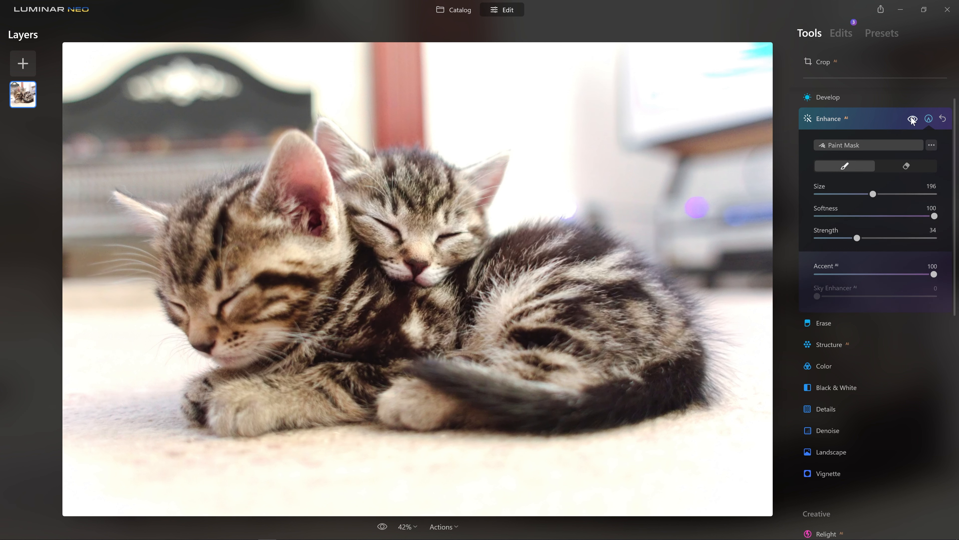
click(912, 118)
click(912, 119)
drag(933, 274, 925, 275)
drag(930, 276, 912, 276)
Step: Set the Structure Amount to 52 after trying it at 100
click(830, 349)
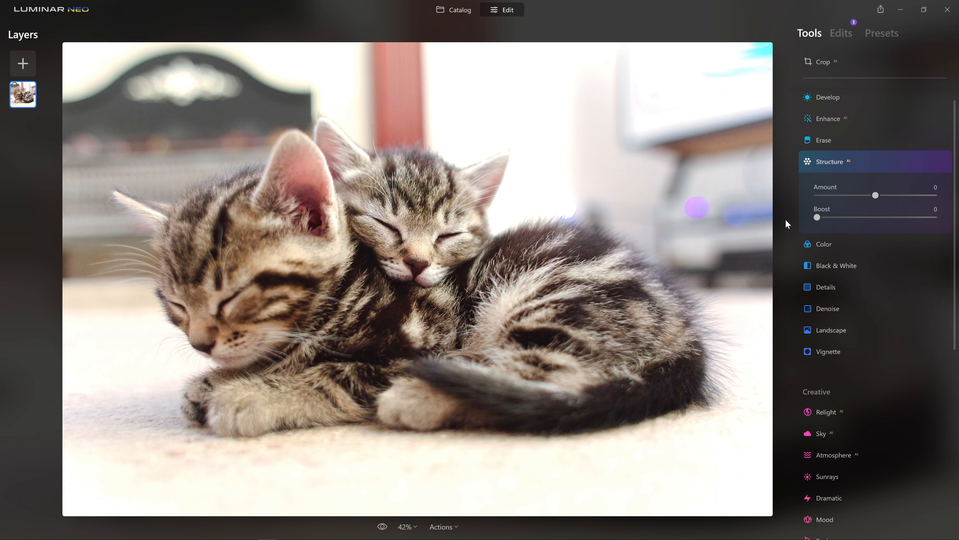
drag(876, 195, 942, 205)
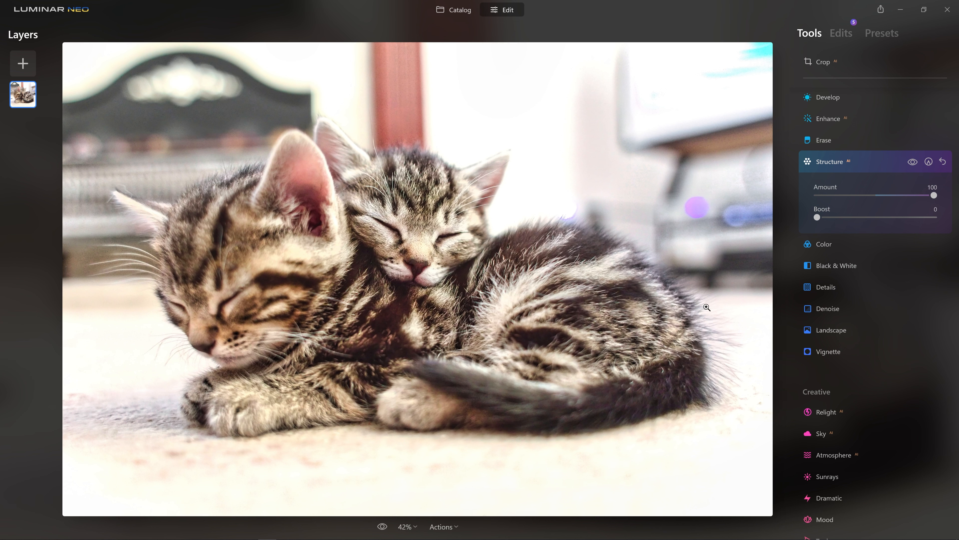
drag(934, 196, 954, 203)
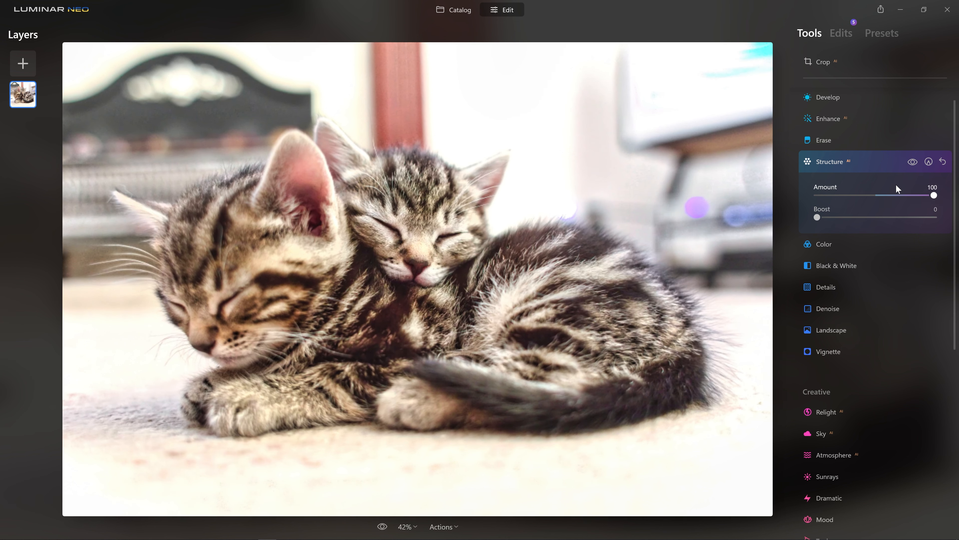
drag(934, 196, 907, 197)
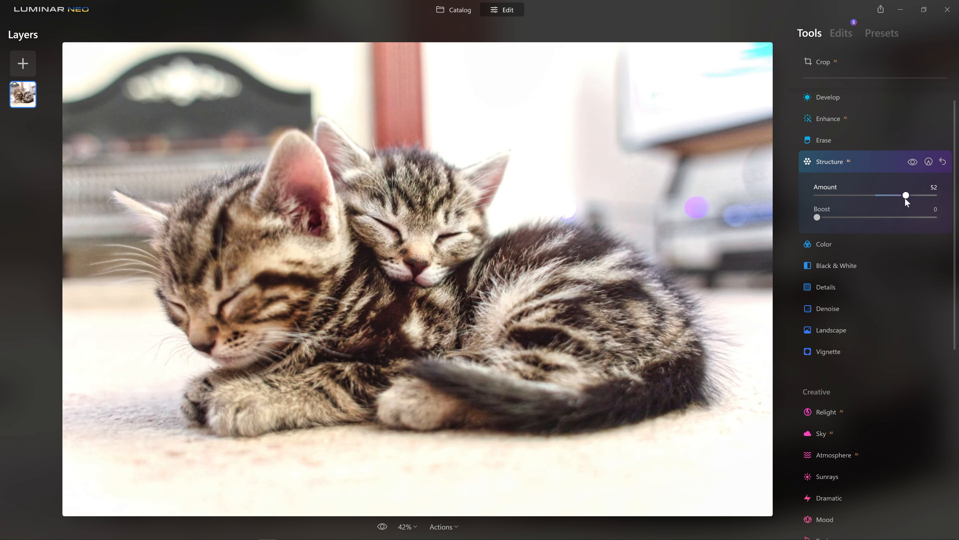
Step: Paint a Structure mask over both kittens' faces and bodies so the effect stays off the background
click(930, 162)
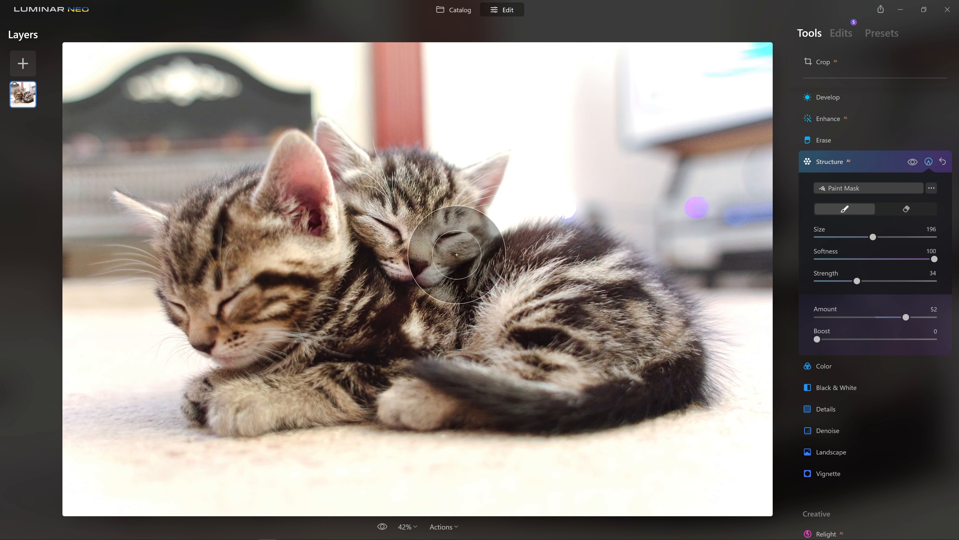
mouse_move(231, 275)
mouse_down()
mouse_move(214, 279)
mouse_move(235, 289)
mouse_move(219, 304)
mouse_move(257, 287)
mouse_move(385, 329)
mouse_move(388, 197)
mouse_move(228, 312)
mouse_move(309, 317)
mouse_move(261, 375)
mouse_move(487, 300)
mouse_move(610, 337)
mouse_up()
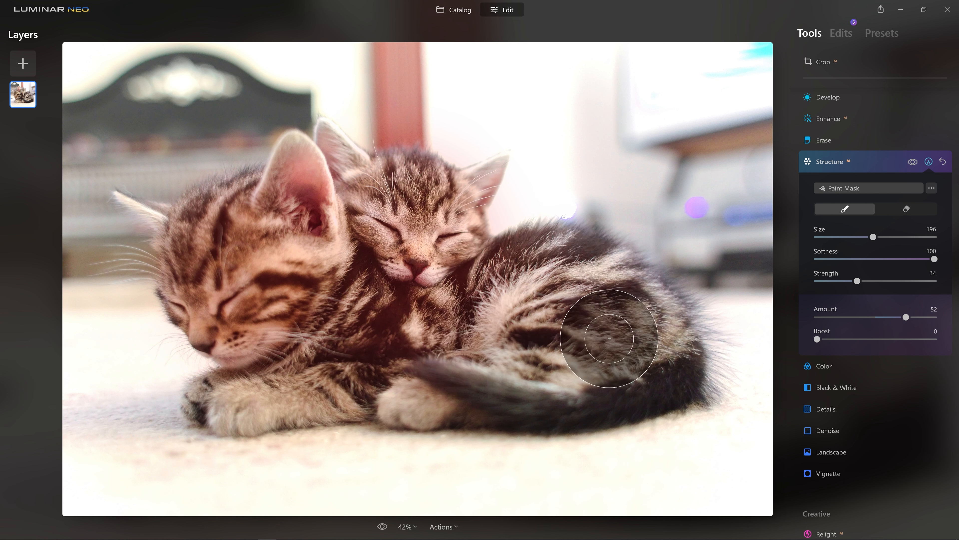
mouse_move(416, 194)
mouse_down()
mouse_move(389, 212)
mouse_move(438, 235)
mouse_up()
mouse_move(428, 233)
mouse_down()
mouse_move(416, 221)
mouse_move(192, 250)
mouse_move(258, 219)
mouse_move(272, 278)
mouse_up()
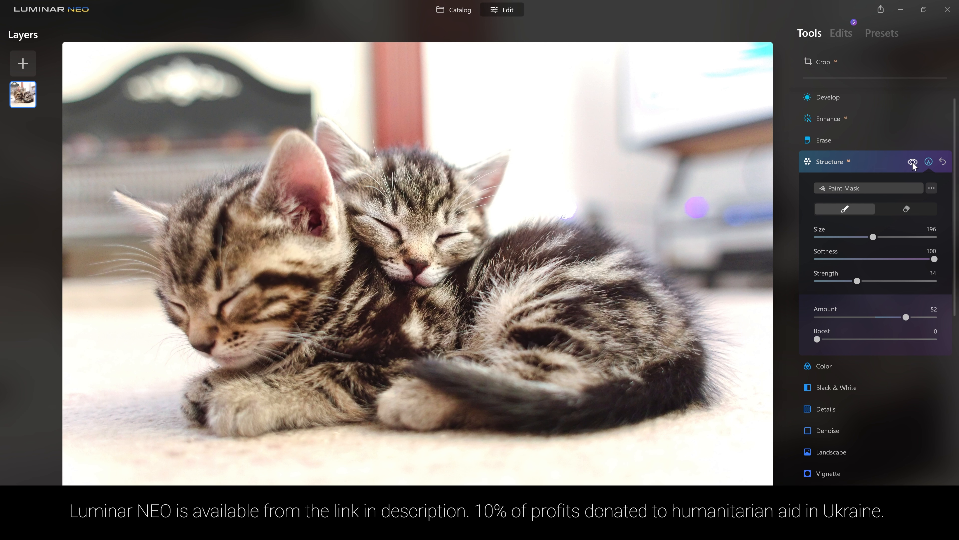
Step: Compare the photo with and without Structure, compare all edits against the original, and close the Structure tool
click(912, 161)
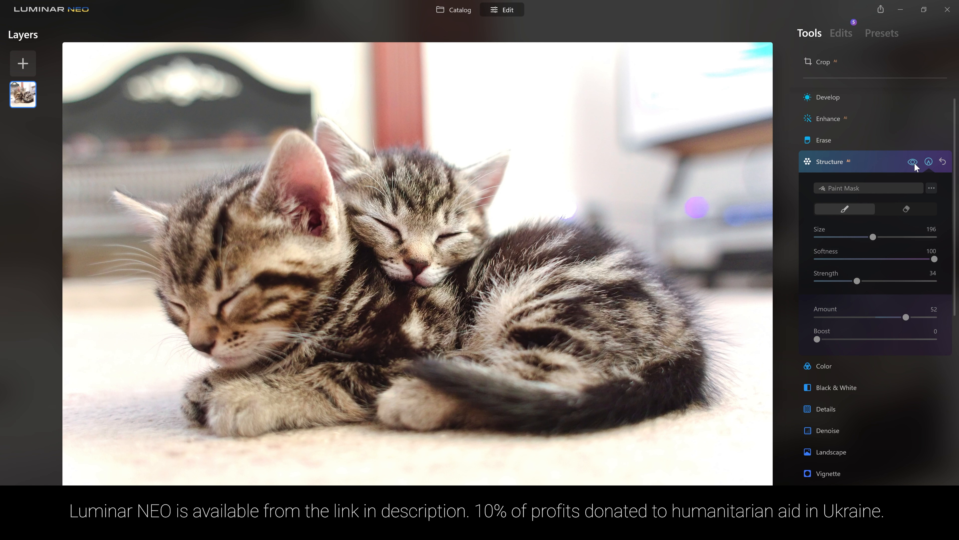
click(914, 162)
click(914, 163)
click(915, 163)
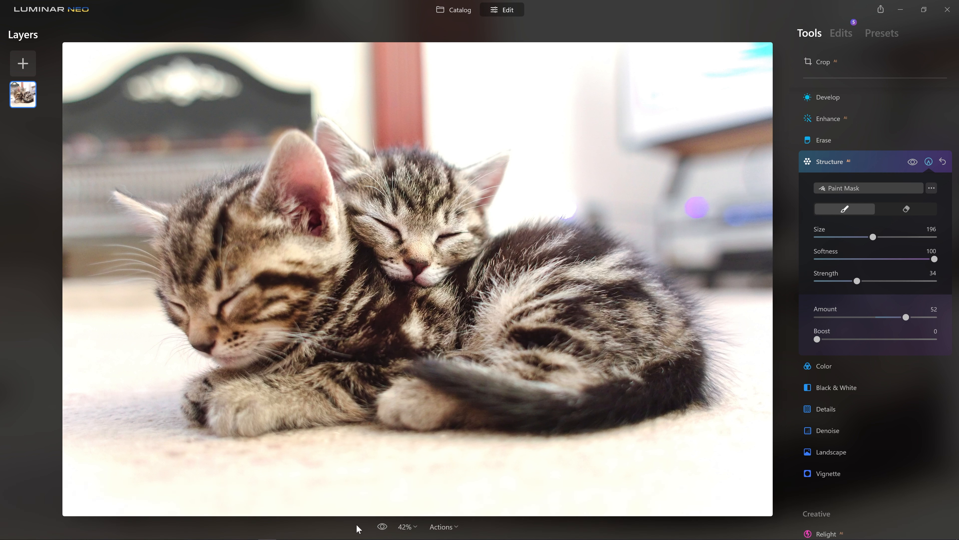
click(382, 527)
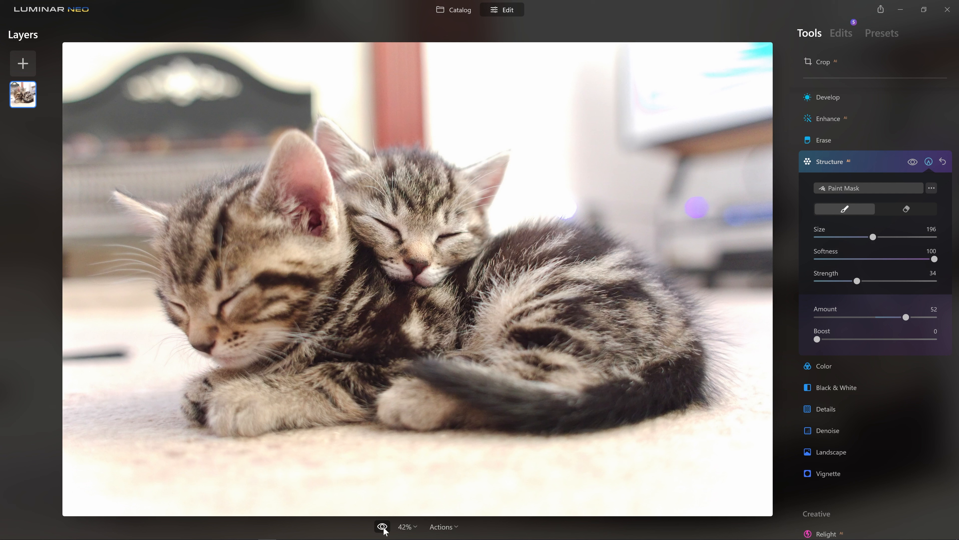
click(382, 527)
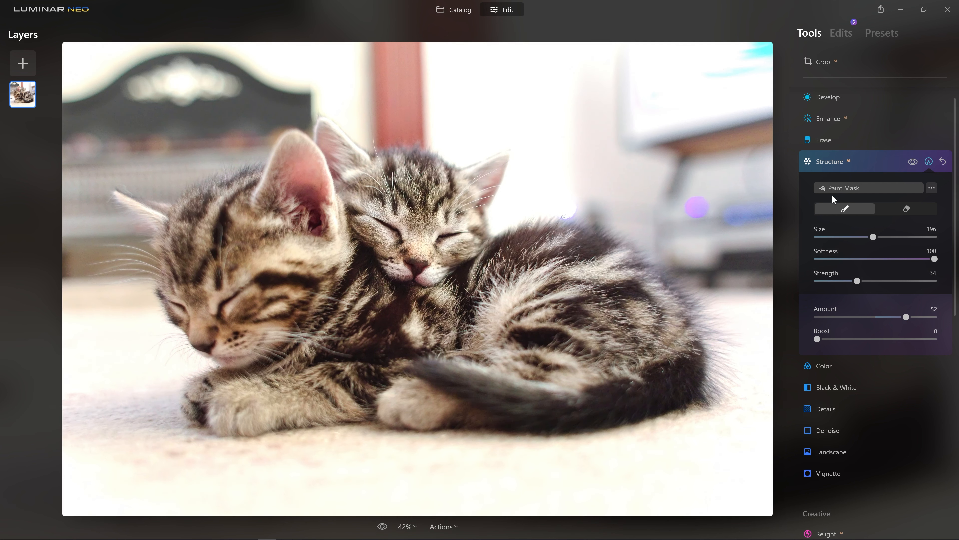
click(864, 166)
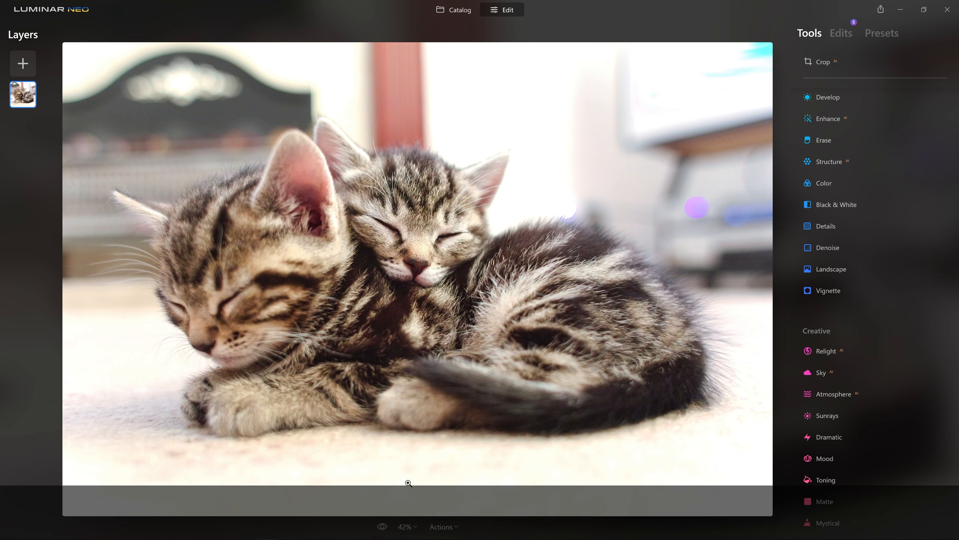
Step: Set the Color tool's Saturation to -100 and compare the photo with and without it, leaving it enabled
click(715, 193)
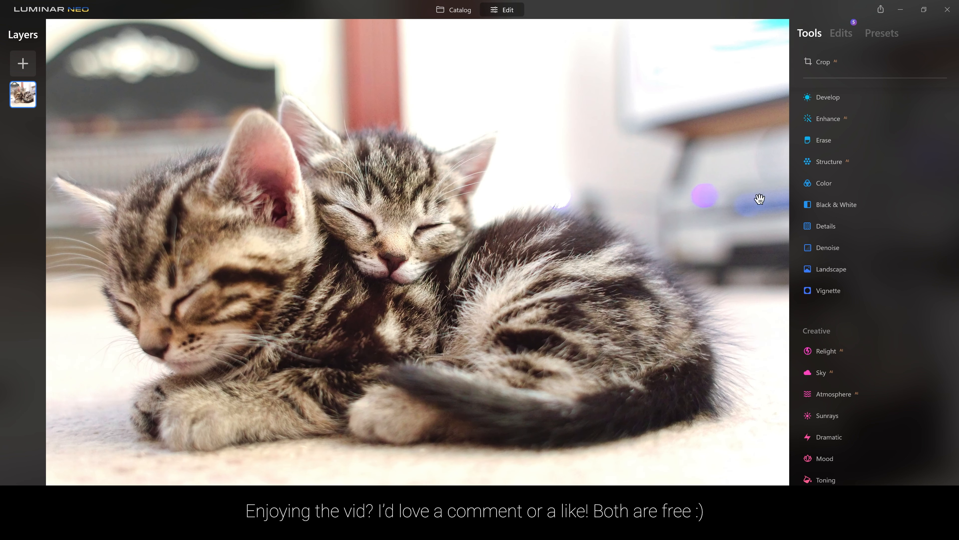
click(820, 184)
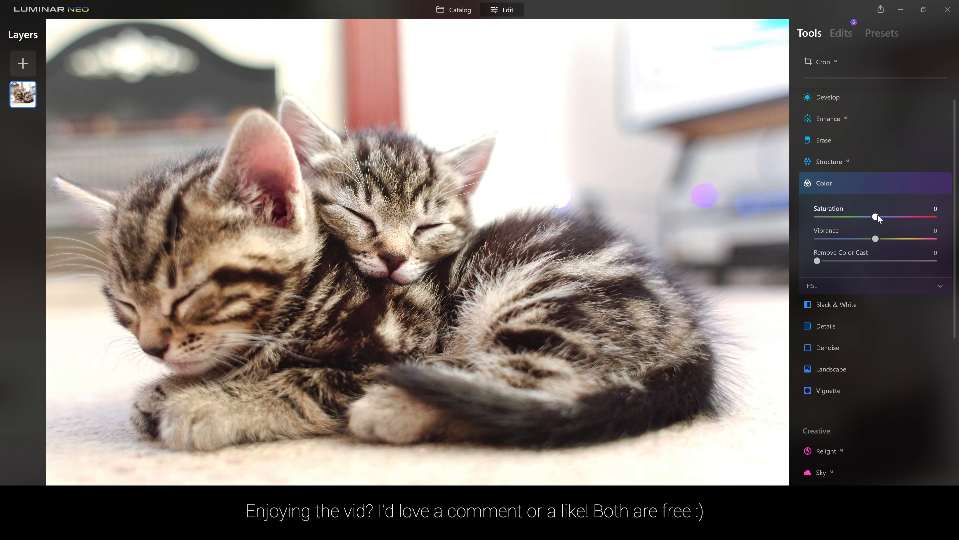
drag(878, 214, 785, 232)
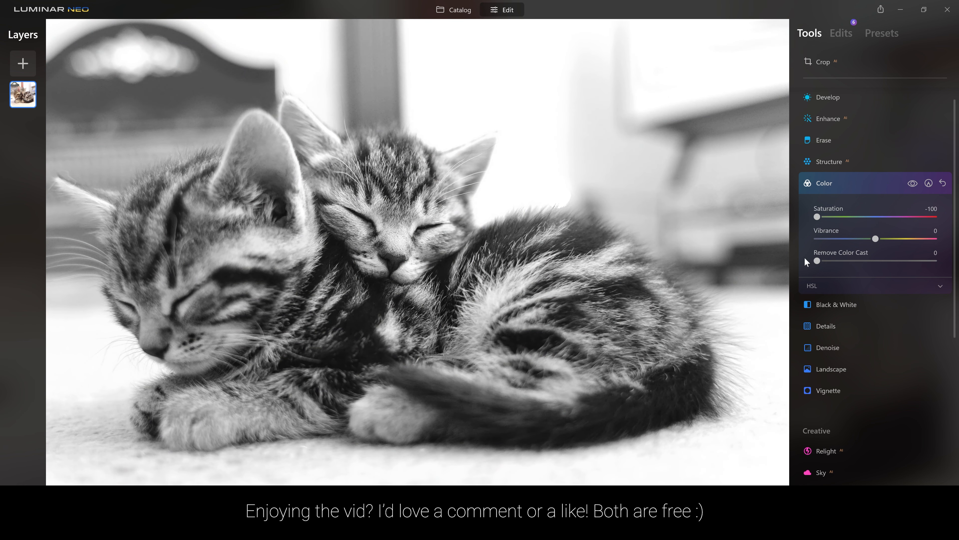
click(681, 232)
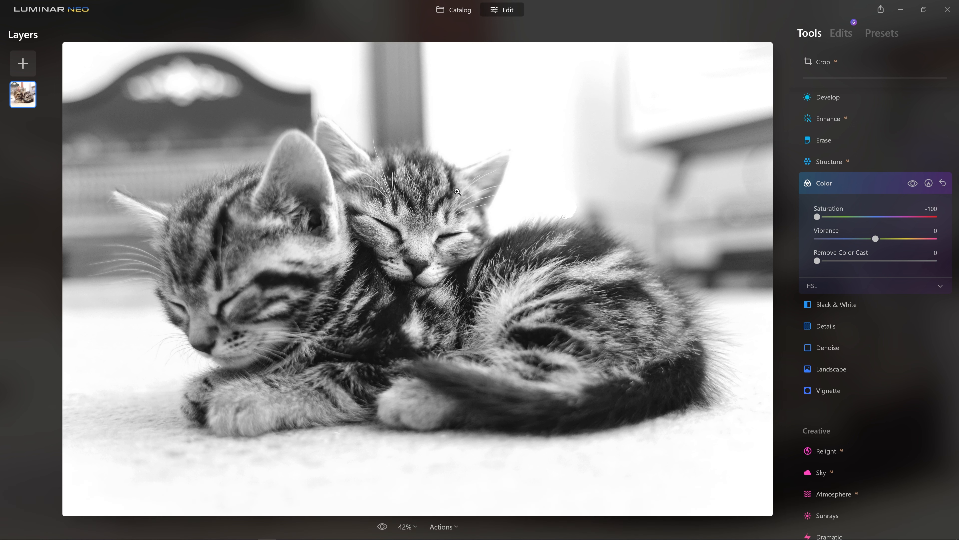
click(912, 184)
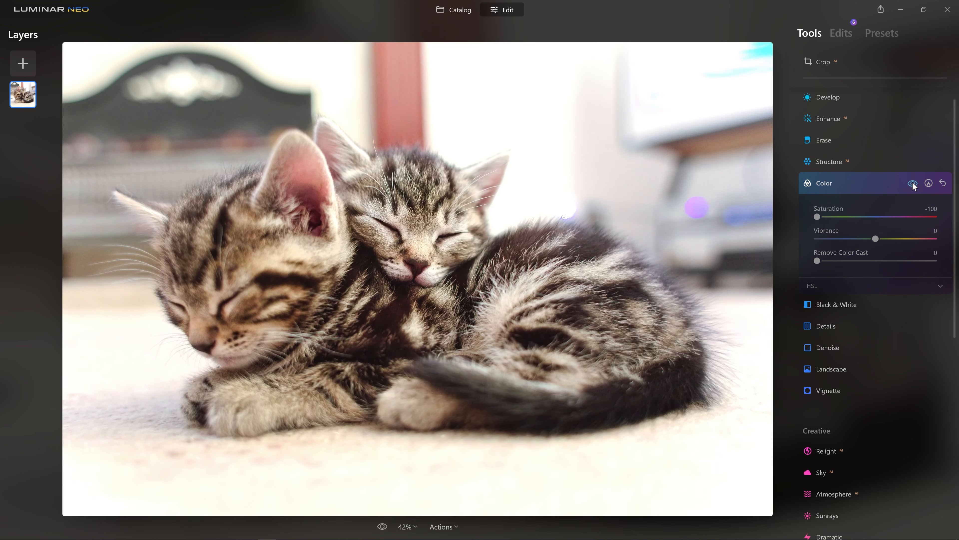
click(913, 183)
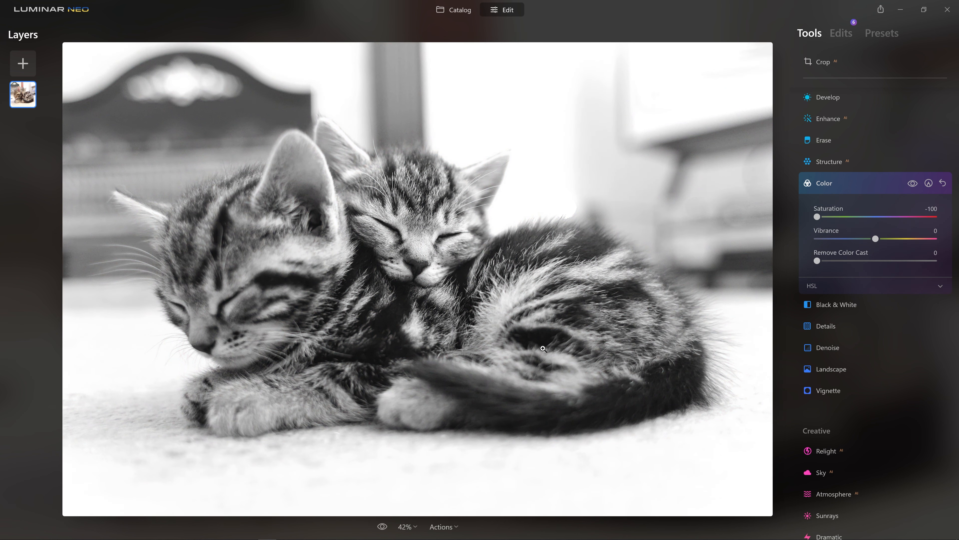
Step: Paint the Color tool's desaturation mask over the blurred television and furniture in the background
click(929, 184)
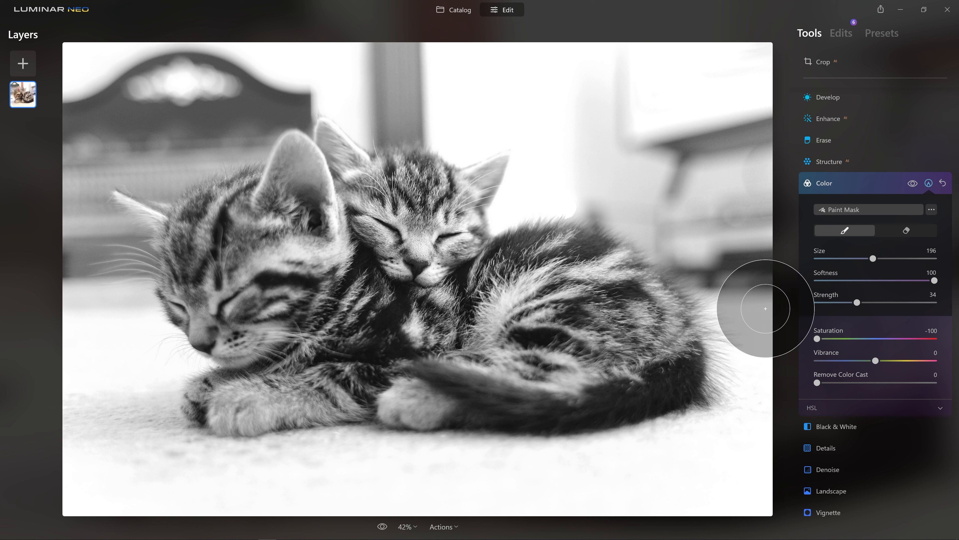
click(743, 278)
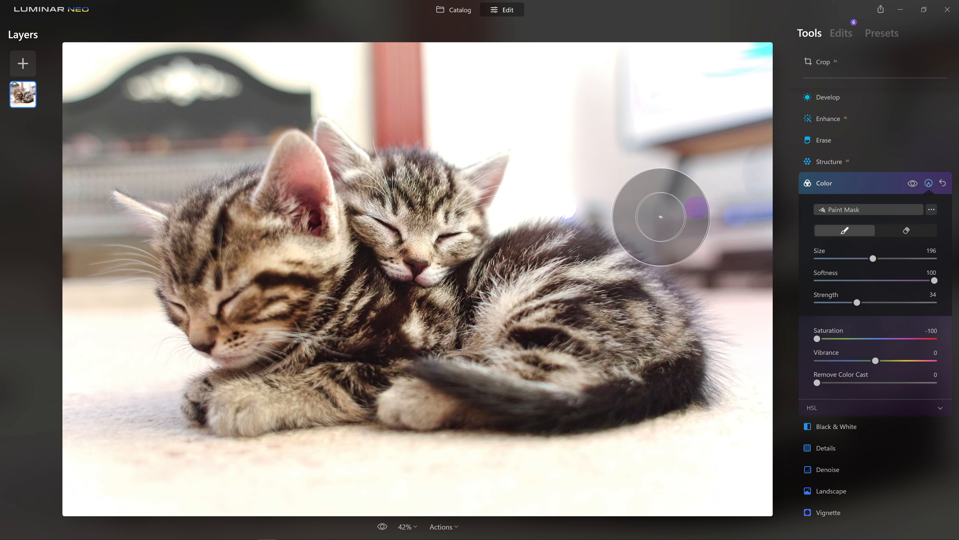
mouse_move(565, 129)
mouse_down()
mouse_move(602, 38)
mouse_move(637, 195)
mouse_move(721, 82)
mouse_move(677, 140)
mouse_move(749, 62)
mouse_move(684, 181)
mouse_move(670, 61)
mouse_move(766, 120)
mouse_move(665, 206)
mouse_move(642, 173)
mouse_move(644, 208)
mouse_move(739, 236)
mouse_move(758, 265)
mouse_move(795, 99)
mouse_up()
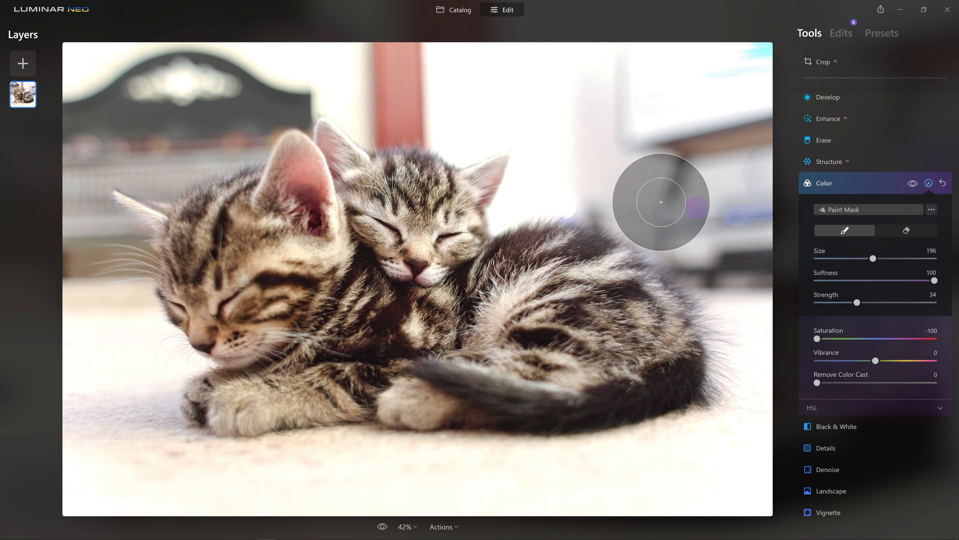
Step: Paint the Color desaturation mask over the television screen and purple spot with a brush reduced to about size 124, and compare the effect
key(bracketleft)
key(bracketleft)
key(bracketleft)
key(bracketleft)
key(bracketleft)
key(bracketleft)
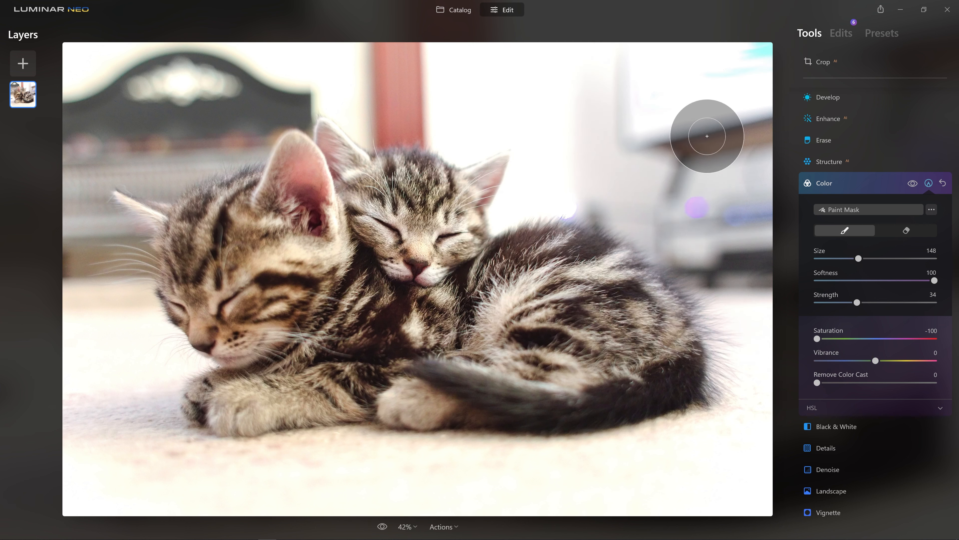
mouse_move(680, 75)
mouse_down()
mouse_move(780, 72)
mouse_move(718, 74)
mouse_move(761, 67)
mouse_move(786, 39)
mouse_up()
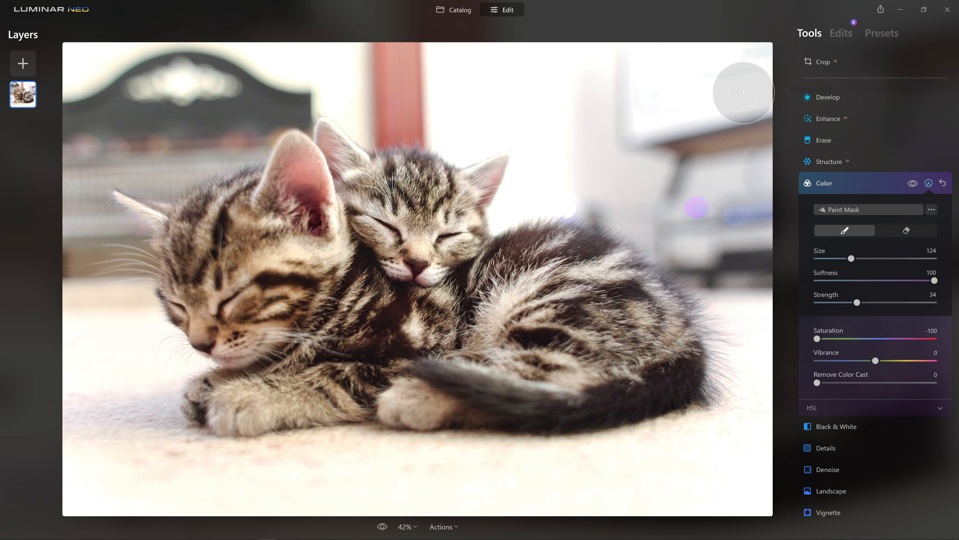
mouse_move(692, 203)
mouse_down()
mouse_move(754, 257)
mouse_move(700, 204)
mouse_move(735, 259)
mouse_move(716, 227)
mouse_move(777, 207)
mouse_move(733, 201)
mouse_move(738, 221)
mouse_move(704, 211)
mouse_move(745, 219)
mouse_move(691, 208)
mouse_move(762, 213)
mouse_up()
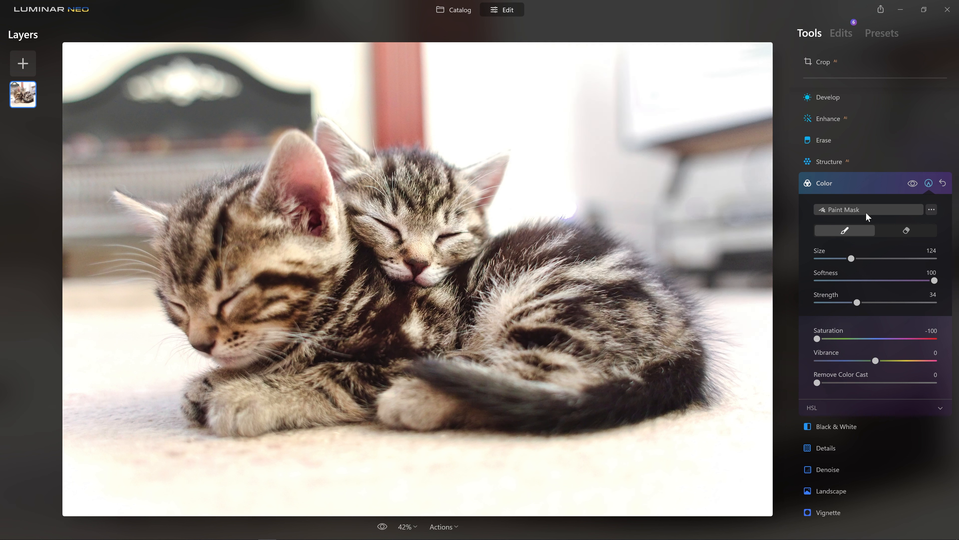
click(910, 183)
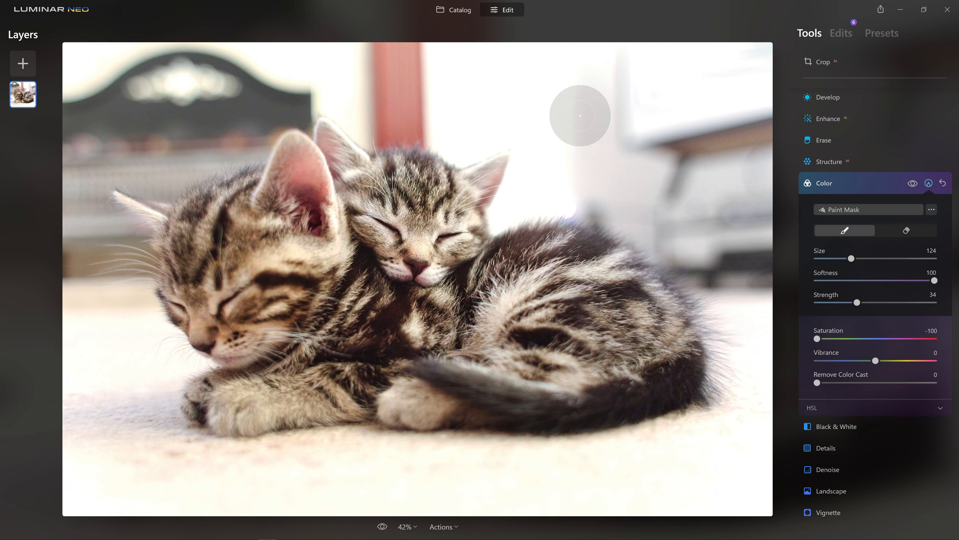
Step: Extend the Color desaturation mask over the red pillar, the blurred bench and the carpet, using brush size 88 to 100
key(bracketleft)
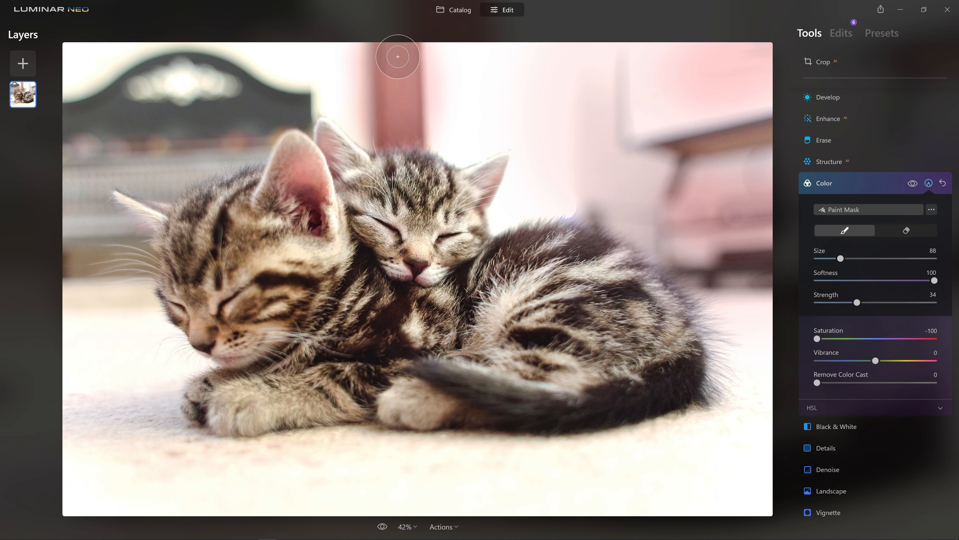
key(bracketright)
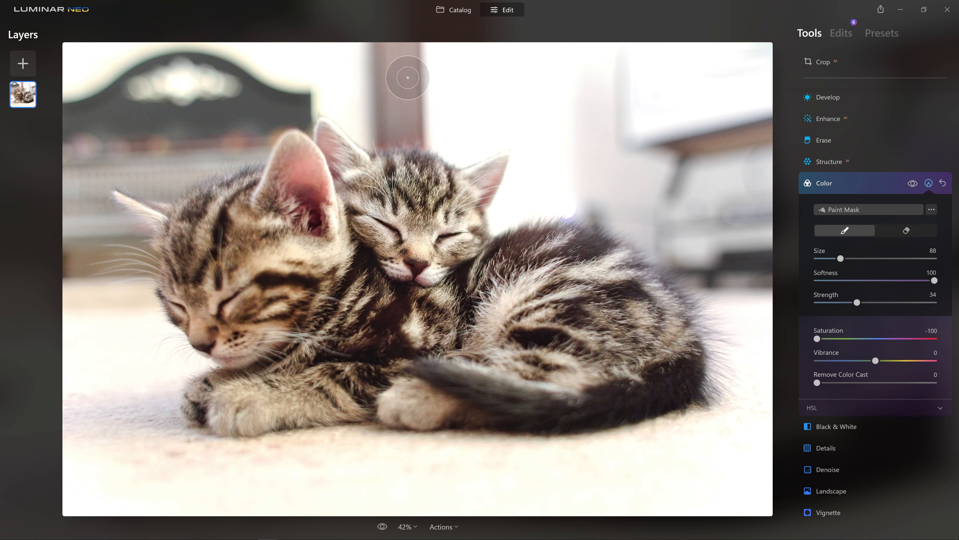
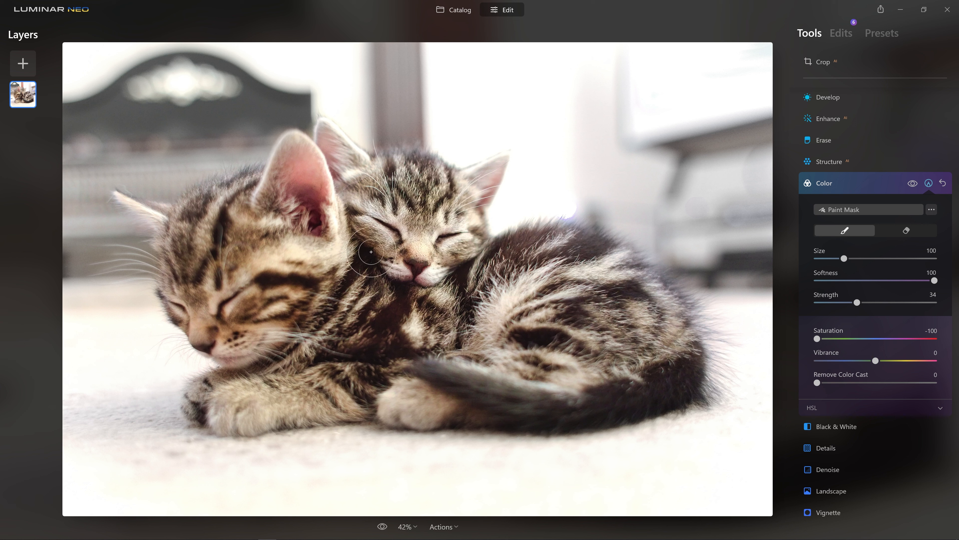
Step: Lower the Color mask brush strength to 13 and lightly desaturate the front kitten's face and head fur, starting at brush size 88
scroll(298, 268, up, 2)
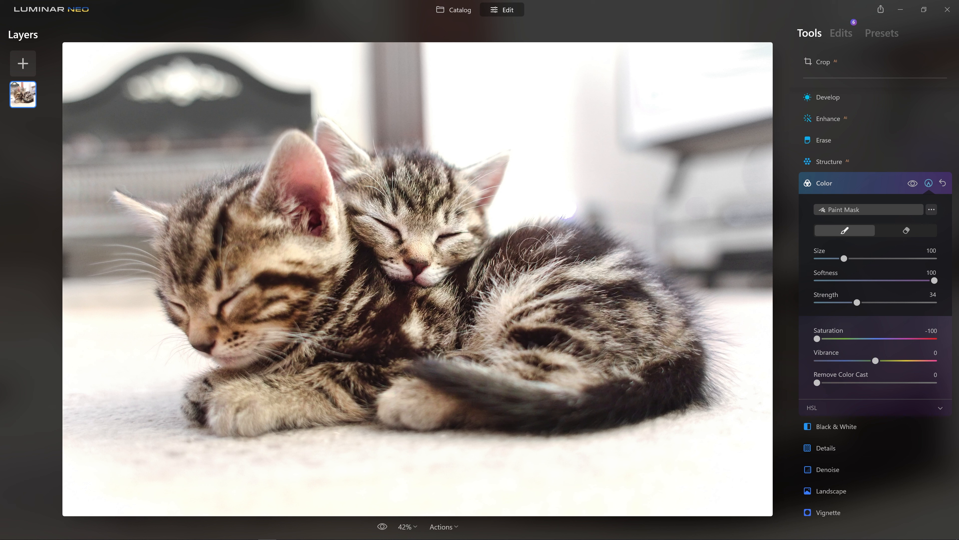
scroll(297, 268, up, 4)
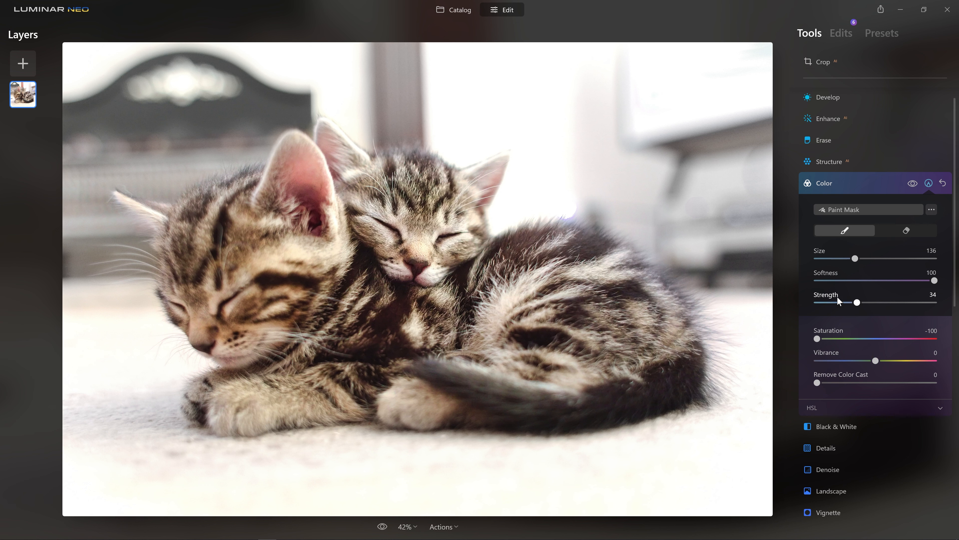
scroll(280, 241, up, 4)
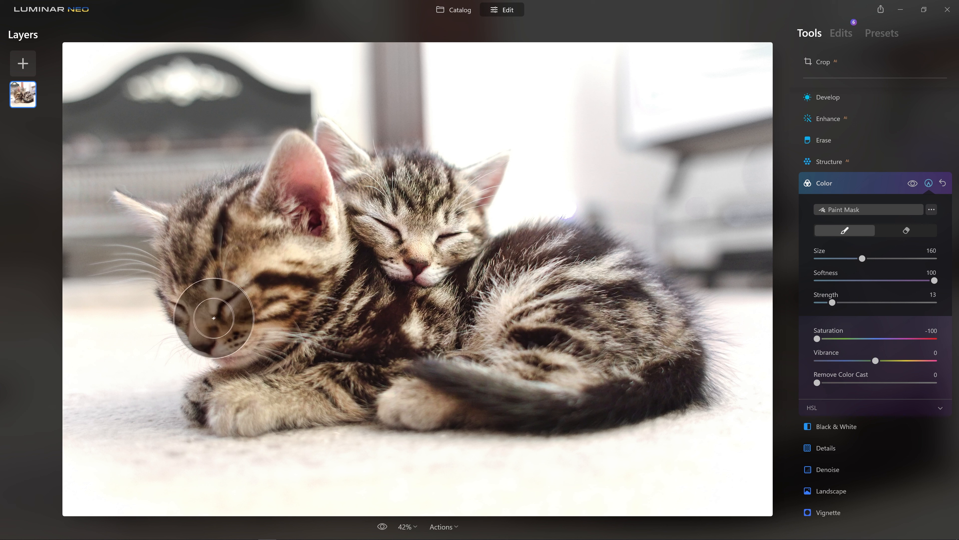
drag(219, 315, 249, 239)
scroll(289, 268, down, 12)
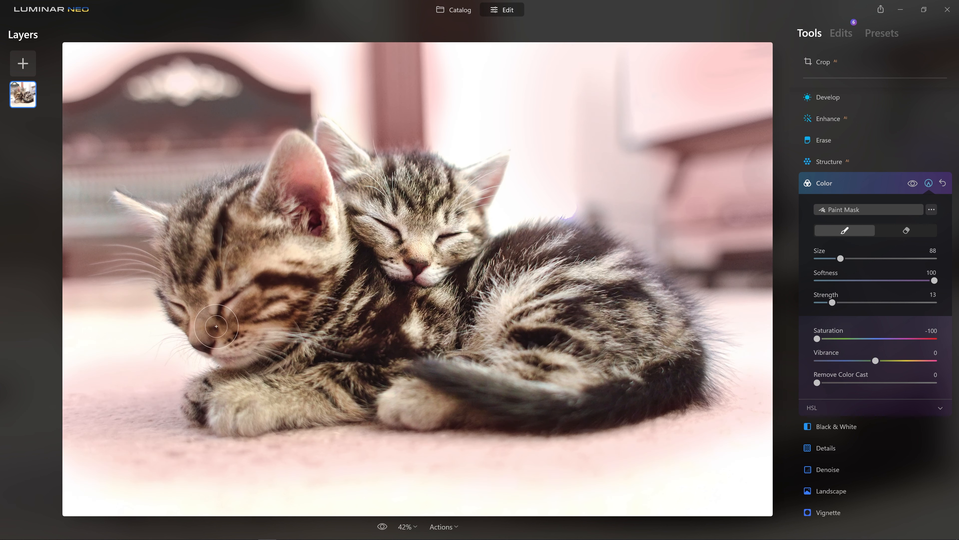
mouse_move(298, 320)
mouse_down()
mouse_move(251, 322)
mouse_move(248, 265)
mouse_move(219, 263)
mouse_move(262, 236)
mouse_move(219, 269)
mouse_up()
mouse_move(243, 229)
mouse_down()
mouse_move(204, 264)
mouse_move(202, 309)
mouse_move(235, 323)
mouse_move(298, 299)
mouse_move(207, 324)
mouse_move(247, 318)
mouse_move(289, 287)
mouse_move(347, 340)
mouse_up()
key([)
drag(259, 297, 267, 333)
key([)
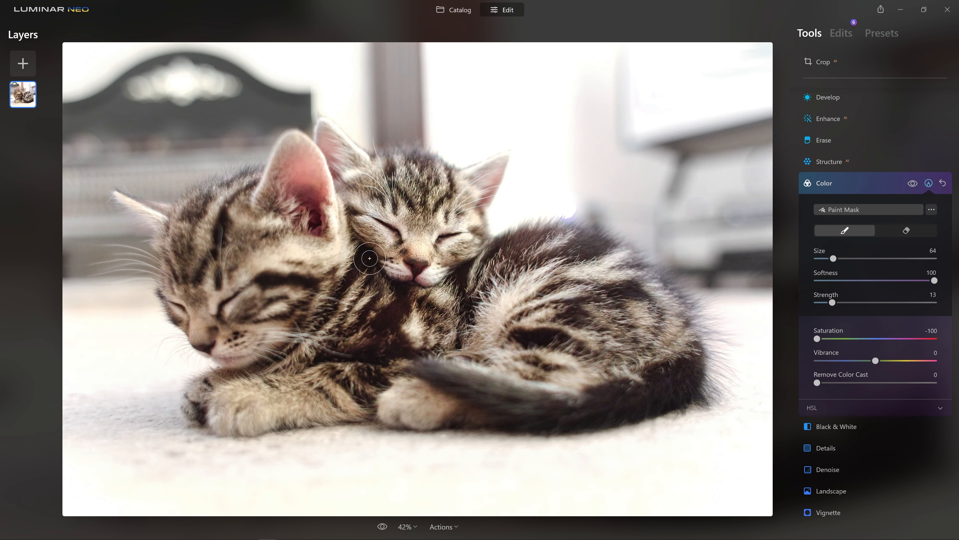
Step: Lightly desaturate the fur below the rear kitten's chin with a smaller brush, and enlarge the brush back to 88
mouse_move(360, 261)
mouse_down()
mouse_move(389, 300)
mouse_move(409, 294)
mouse_up()
drag(377, 328, 404, 302)
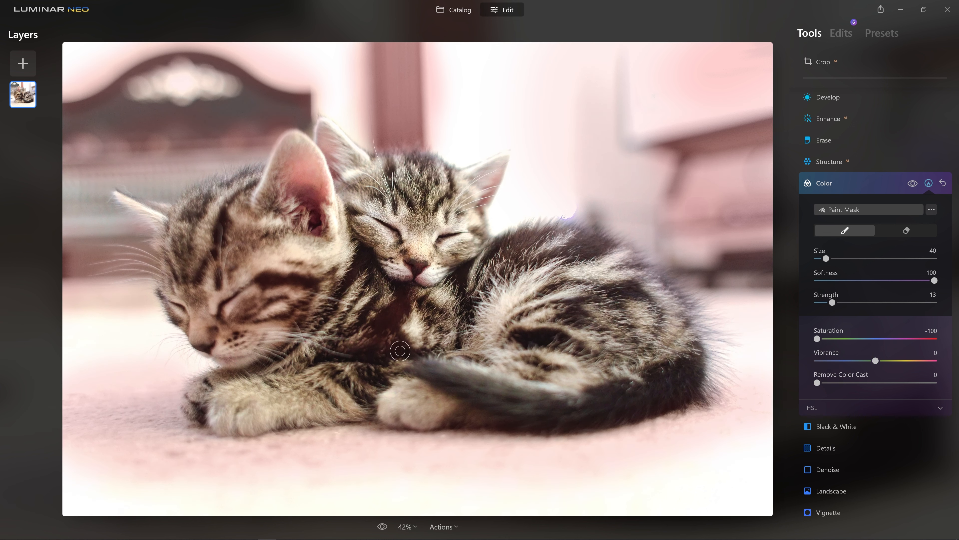
key(])
key(])
key(])
key(])
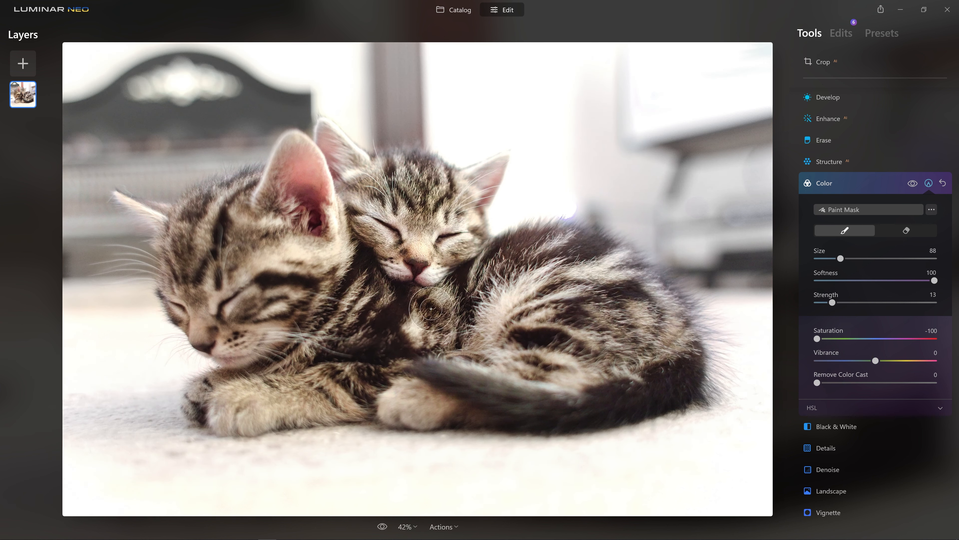
Step: Compare all edits so far against the original photo
click(383, 529)
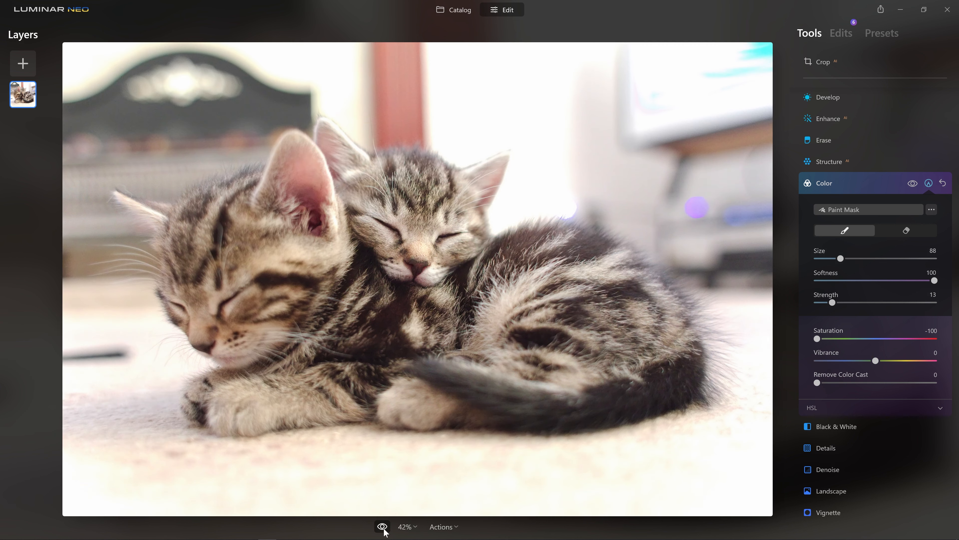
click(383, 527)
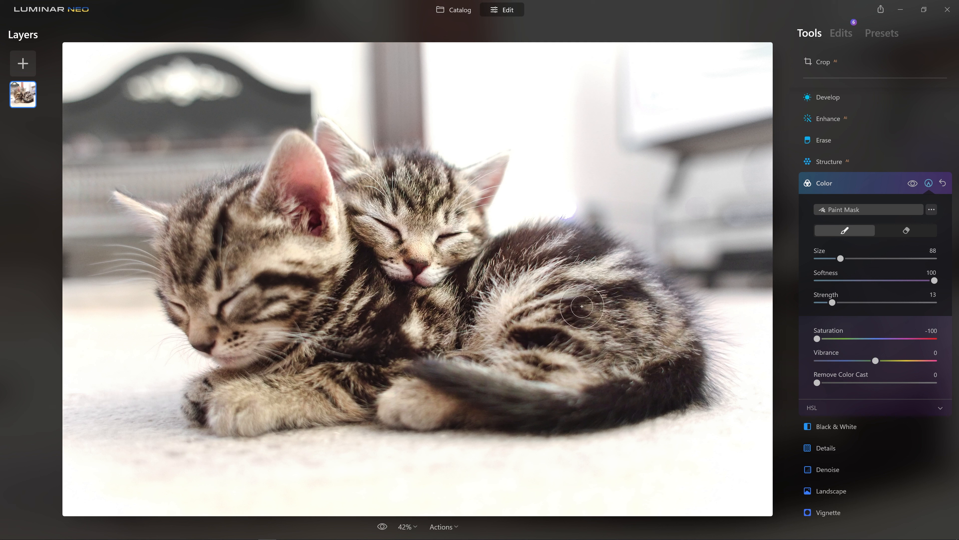
click(382, 527)
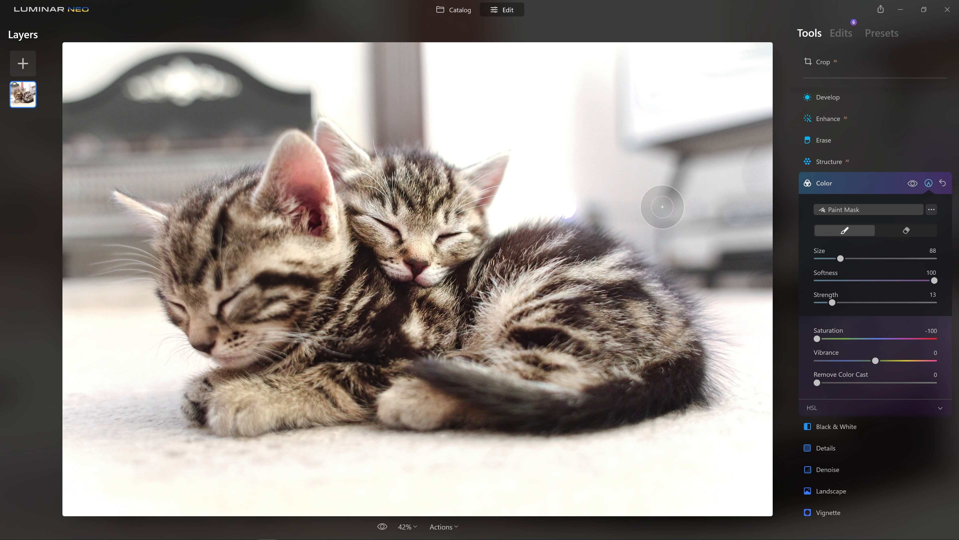
Step: Add another Structure adjustment with Amount at -100 and Boost at 100 to soften the photo
scroll(852, 159, up, 1)
scroll(854, 171, up, 1)
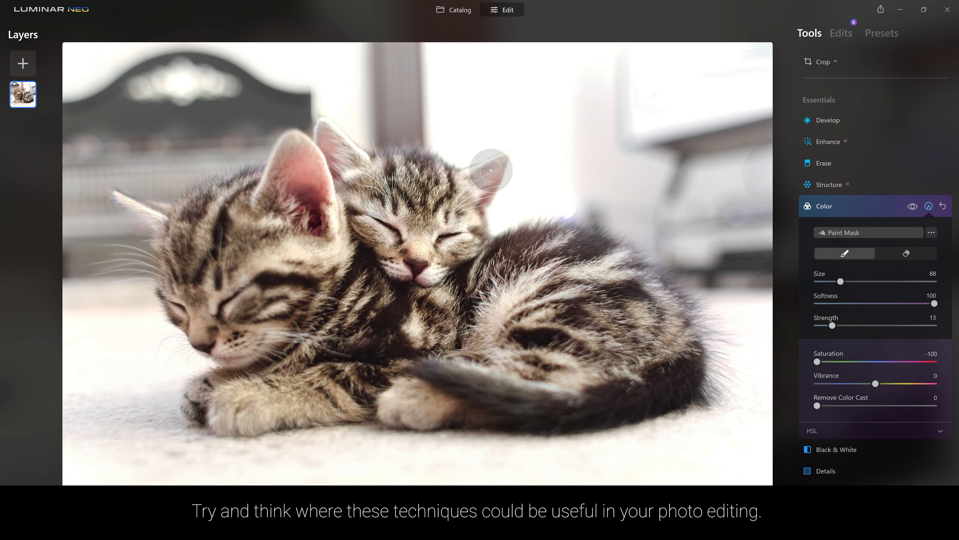
click(824, 184)
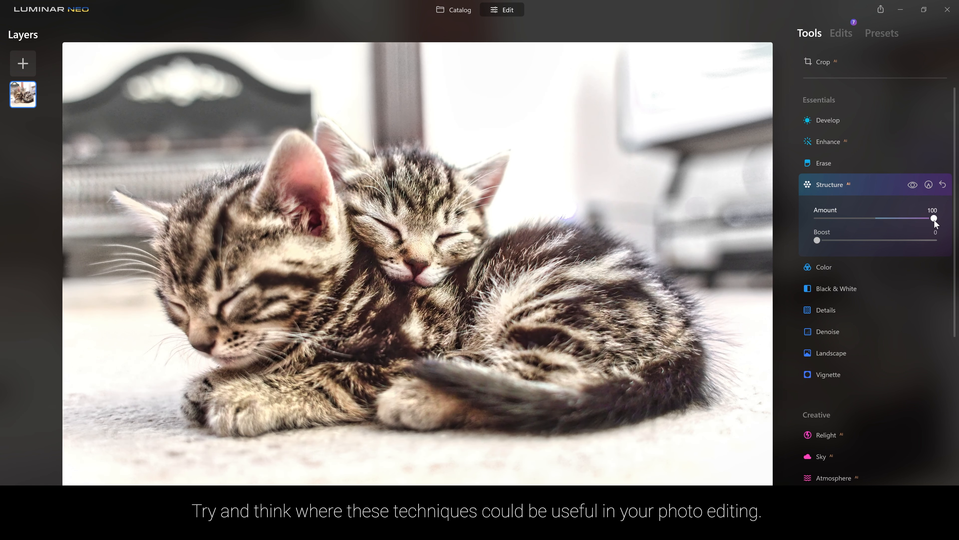
drag(934, 219, 768, 221)
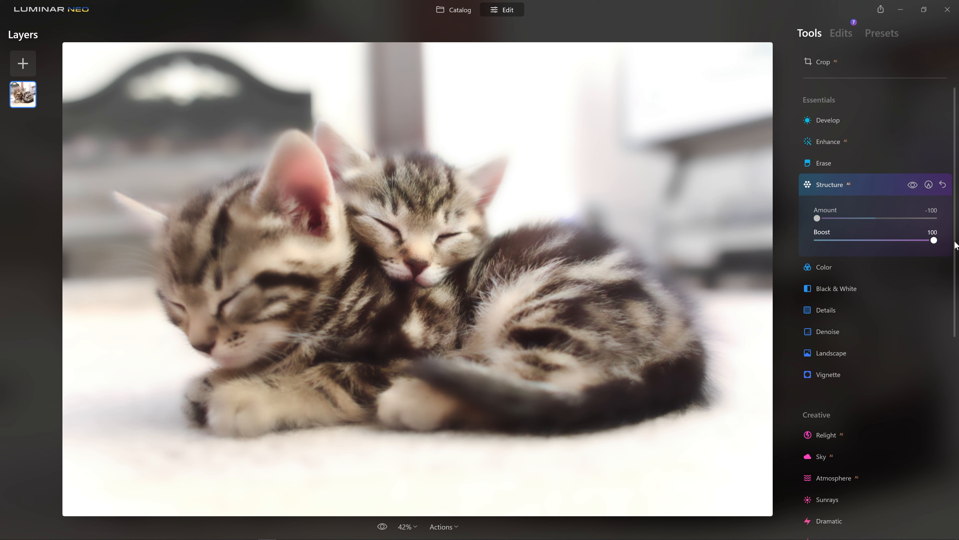
Step: Compare the photo with and without the softening Structure adjustment, leaving it enabled
click(913, 185)
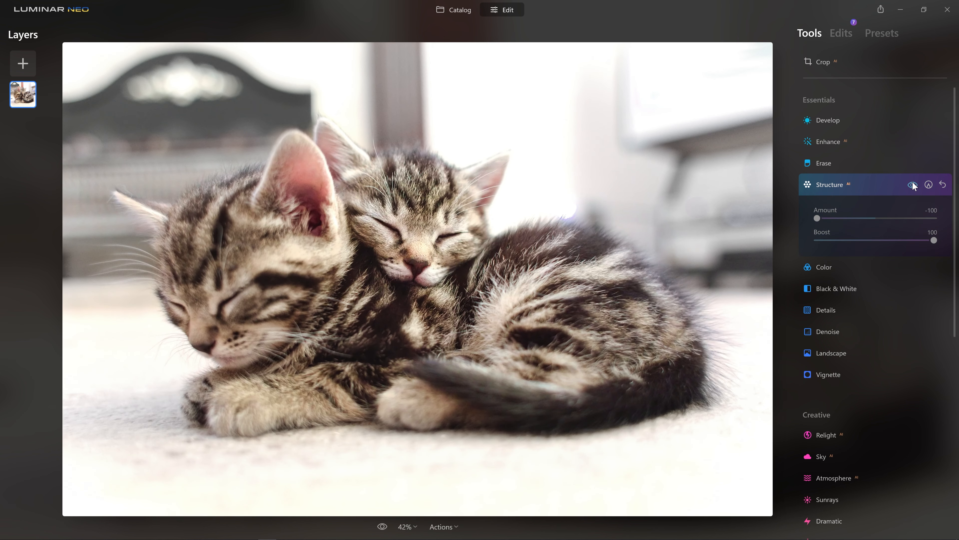
click(912, 185)
click(913, 184)
click(912, 185)
click(912, 185)
click(914, 185)
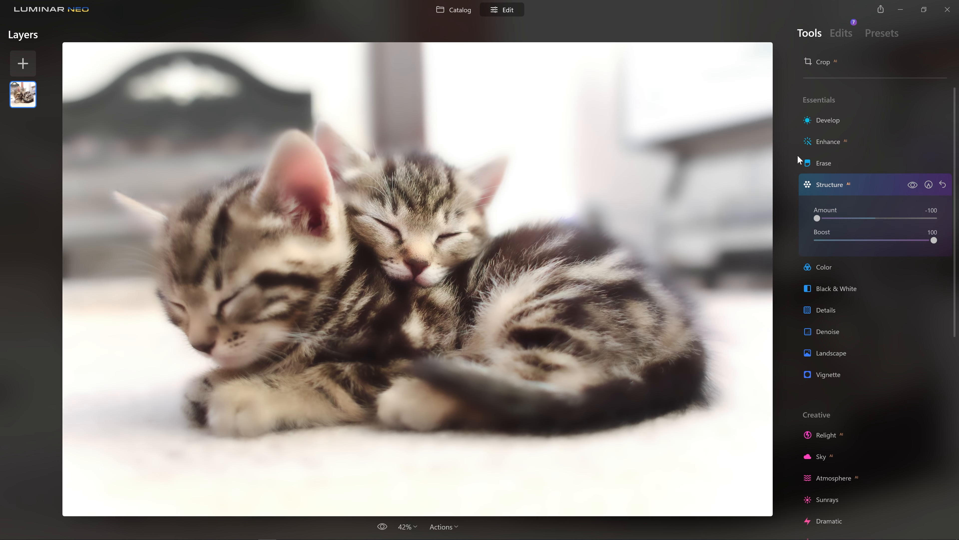
Step: Paint the softening Structure mask over the background and carpet with a size 184 brush, using size 64 close to the kittens
click(929, 185)
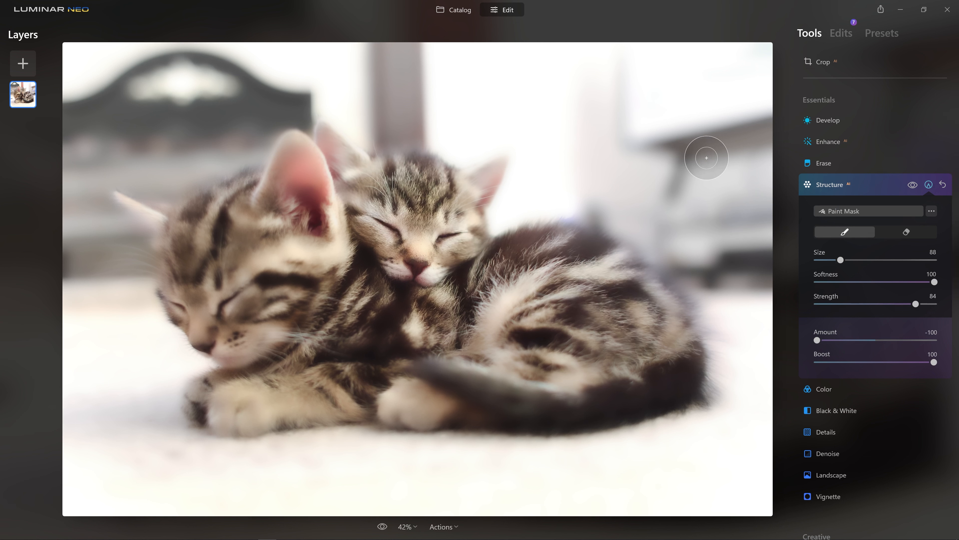
scroll(676, 134, up, 8)
mouse_move(634, 76)
mouse_down()
mouse_move(639, 130)
mouse_move(776, 150)
mouse_move(693, 245)
mouse_move(756, 291)
mouse_move(741, 231)
mouse_move(760, 252)
mouse_move(685, 185)
mouse_move(794, 129)
mouse_up()
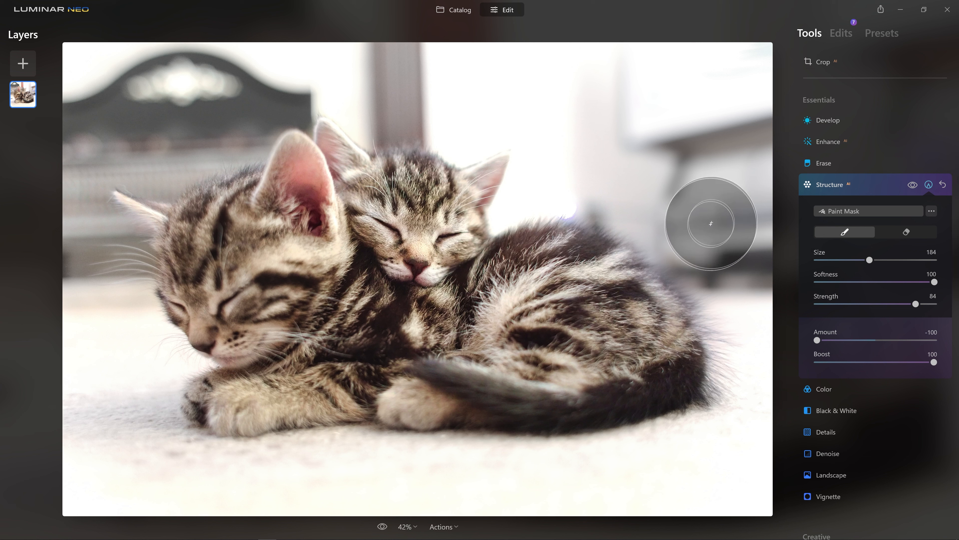
mouse_move(590, 166)
mouse_down()
mouse_move(576, 90)
mouse_move(570, 153)
mouse_move(570, 53)
mouse_up()
mouse_move(383, 73)
mouse_down()
mouse_move(438, 107)
mouse_move(374, 47)
mouse_up()
mouse_move(324, 83)
mouse_down()
mouse_move(38, 71)
mouse_move(76, 163)
mouse_move(148, 155)
mouse_move(249, 50)
mouse_up()
mouse_move(71, 359)
mouse_down()
mouse_move(91, 418)
mouse_move(141, 401)
mouse_move(135, 437)
mouse_move(218, 476)
mouse_move(380, 445)
mouse_move(580, 468)
mouse_move(759, 418)
mouse_move(760, 445)
mouse_move(417, 510)
mouse_move(54, 454)
mouse_move(72, 482)
mouse_up()
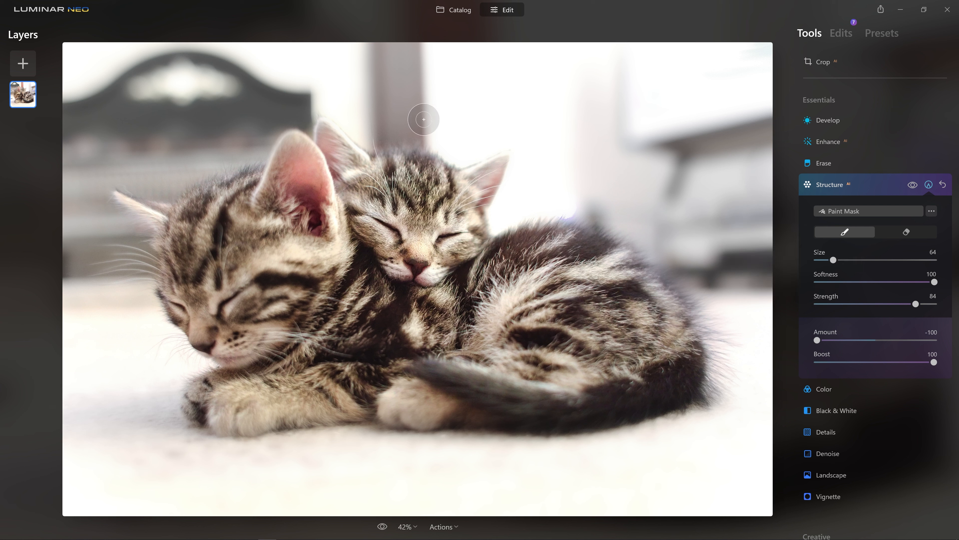
mouse_move(424, 119)
mouse_down()
mouse_move(392, 106)
mouse_move(371, 122)
mouse_move(371, 139)
mouse_move(433, 138)
mouse_move(319, 90)
mouse_move(304, 116)
mouse_move(275, 100)
mouse_move(258, 148)
mouse_move(195, 162)
mouse_move(170, 189)
mouse_move(111, 186)
mouse_move(129, 230)
mouse_move(115, 241)
mouse_move(141, 242)
mouse_move(81, 194)
mouse_move(186, 152)
mouse_up()
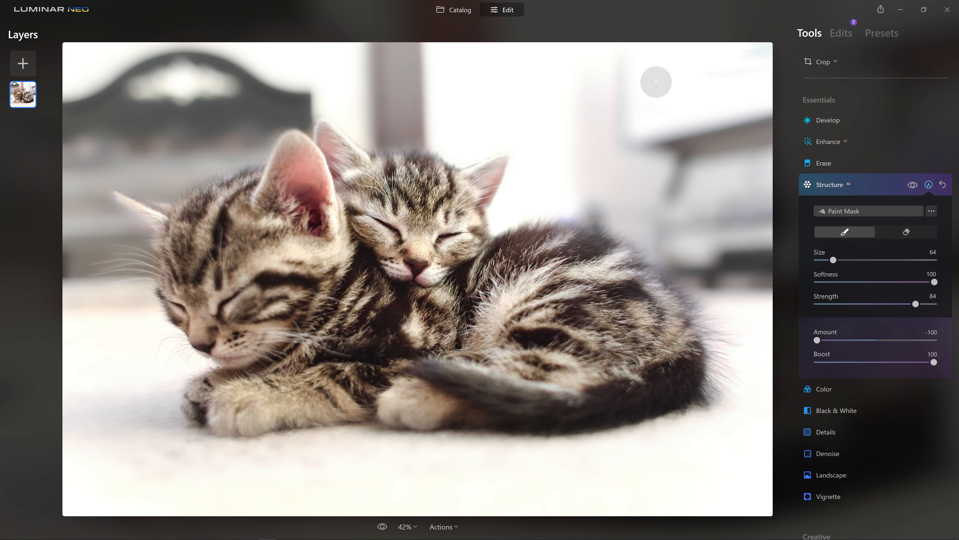
Step: Open the Vignette tool and try a dark vignette with Amount at -100
scroll(833, 193, down, 8)
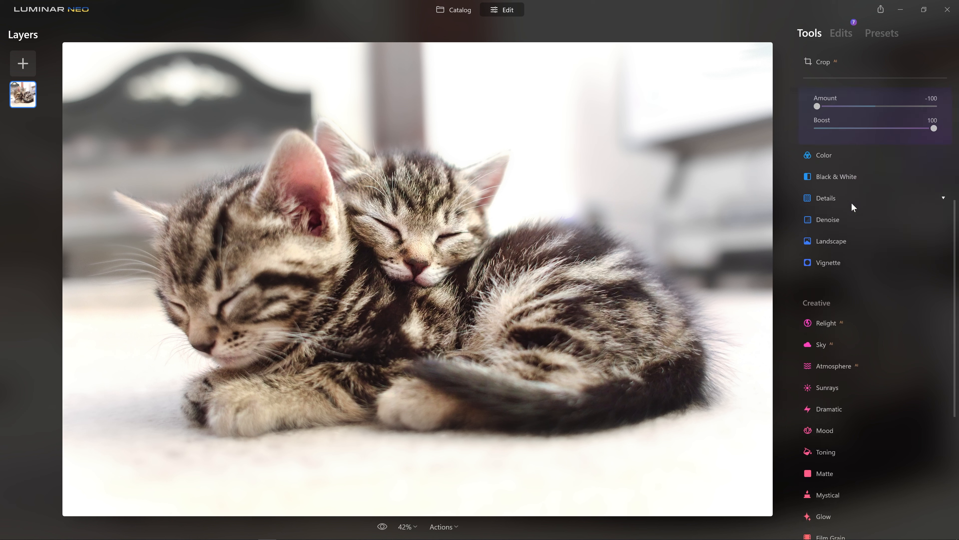
click(829, 205)
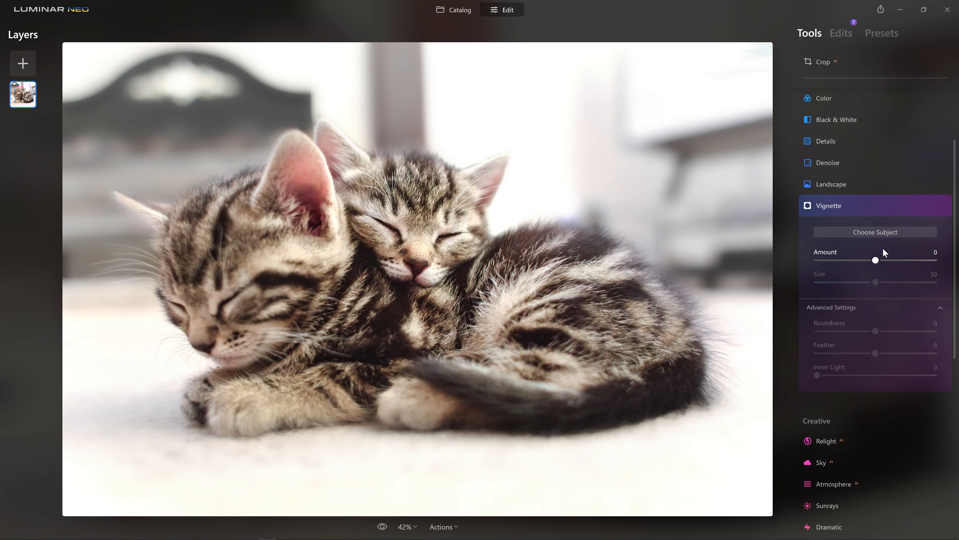
drag(874, 263, 806, 253)
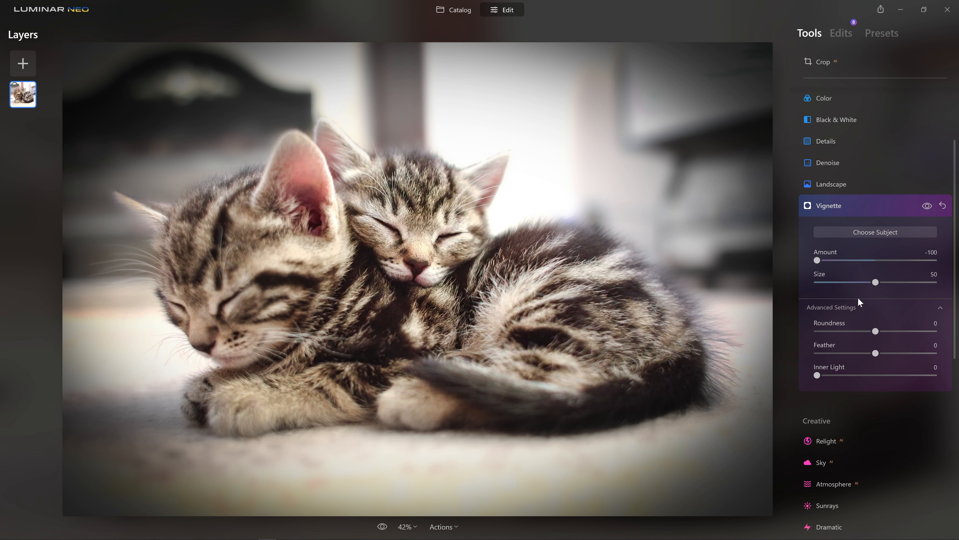
Step: Change to a white vignette with Amount 40, Size 48 and Feather 61
drag(817, 260, 937, 286)
drag(875, 282, 839, 283)
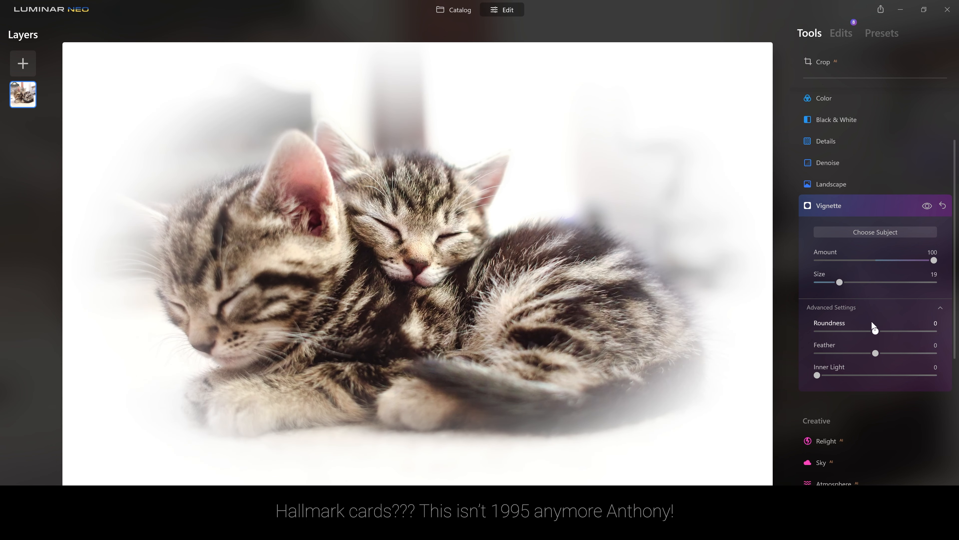
drag(876, 353, 896, 353)
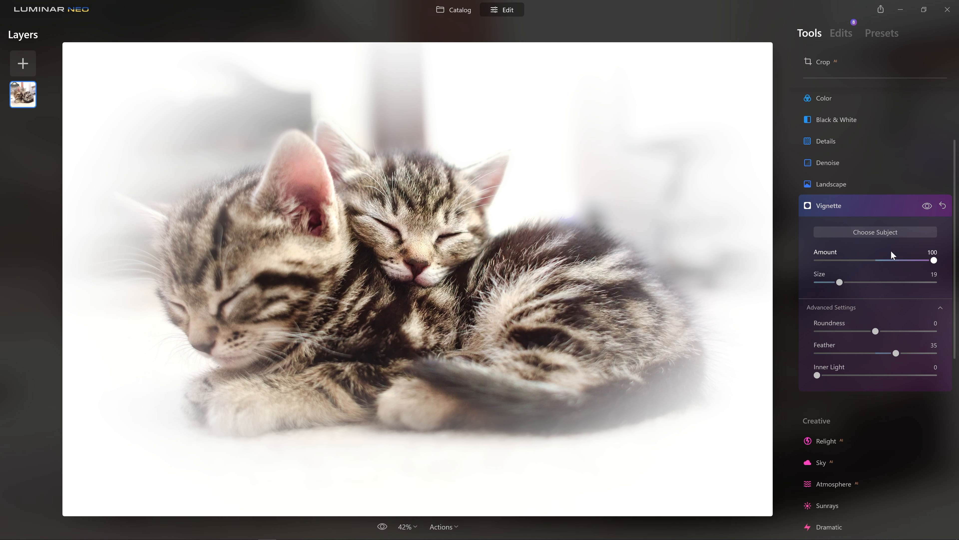
drag(907, 259, 900, 261)
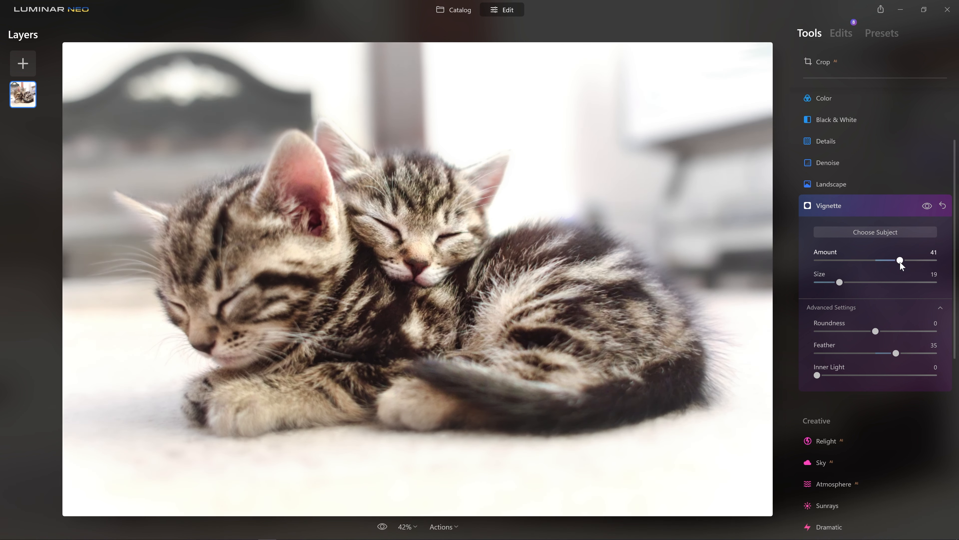
drag(840, 281, 841, 281)
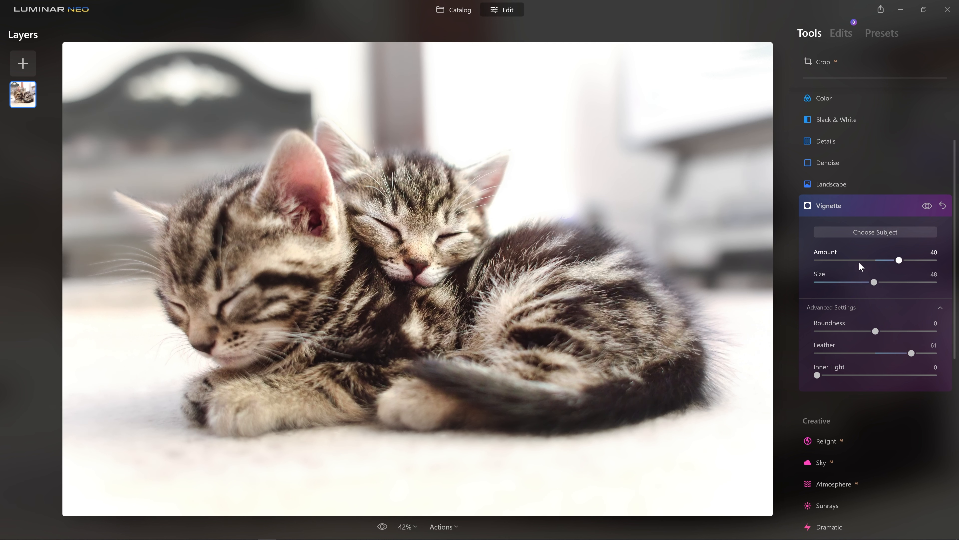
Step: Compare the photo with and without the vignette, and raise the vignette Amount to 54
click(926, 207)
click(927, 207)
click(927, 207)
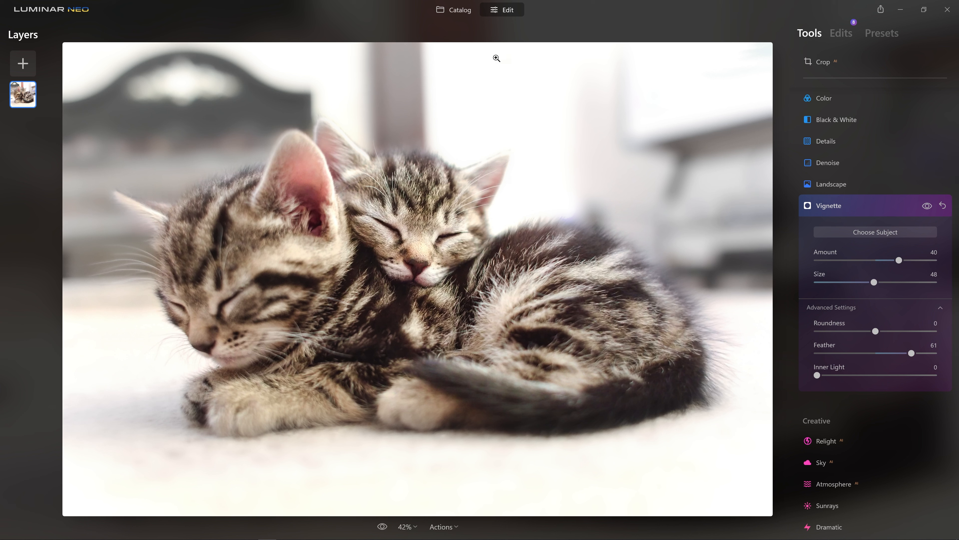
drag(901, 261, 910, 261)
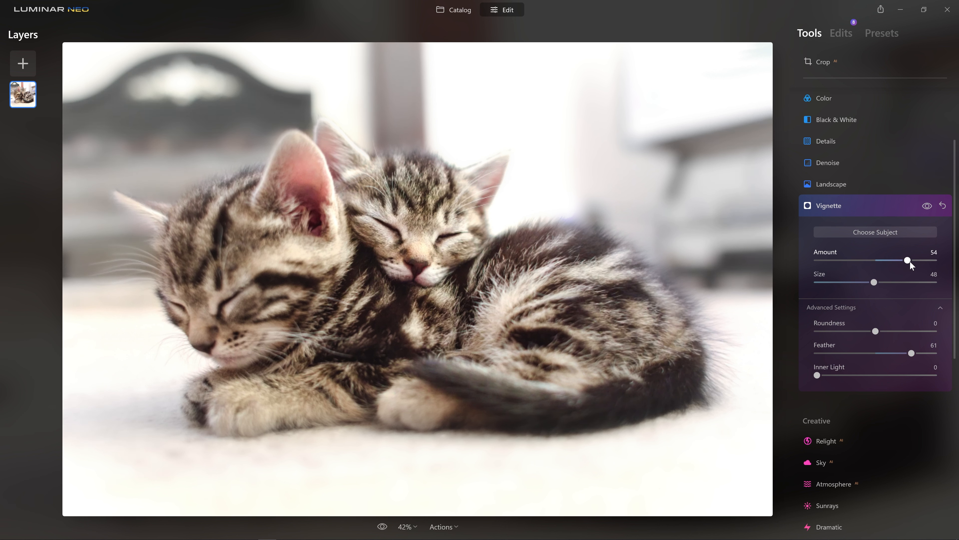
Step: Compare the photo with and without the vignette, and lower the vignette Amount to 50
click(929, 207)
click(928, 206)
Step: Add a Develop adjustment with Exposure 1.20, Shadows 100 and Blacks 100
scroll(846, 235, up, 3)
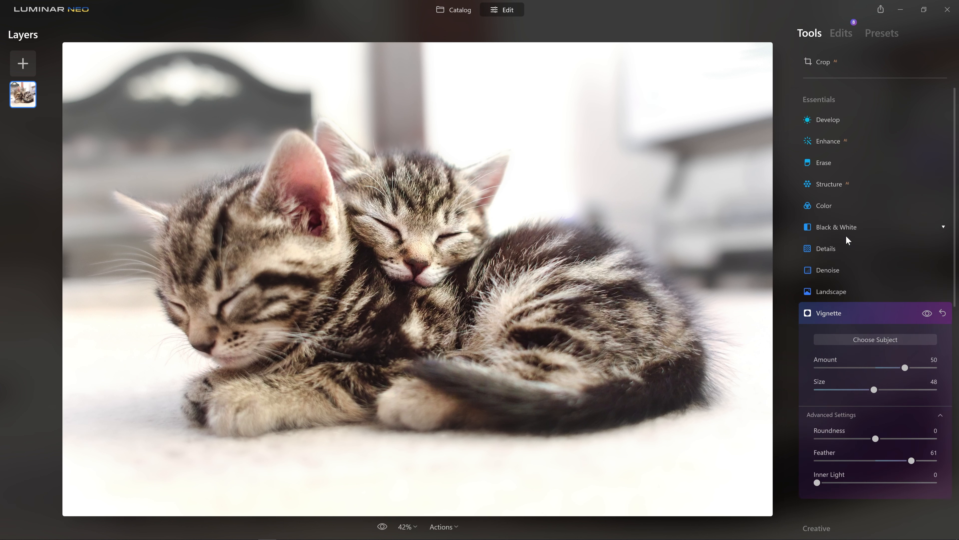
click(845, 118)
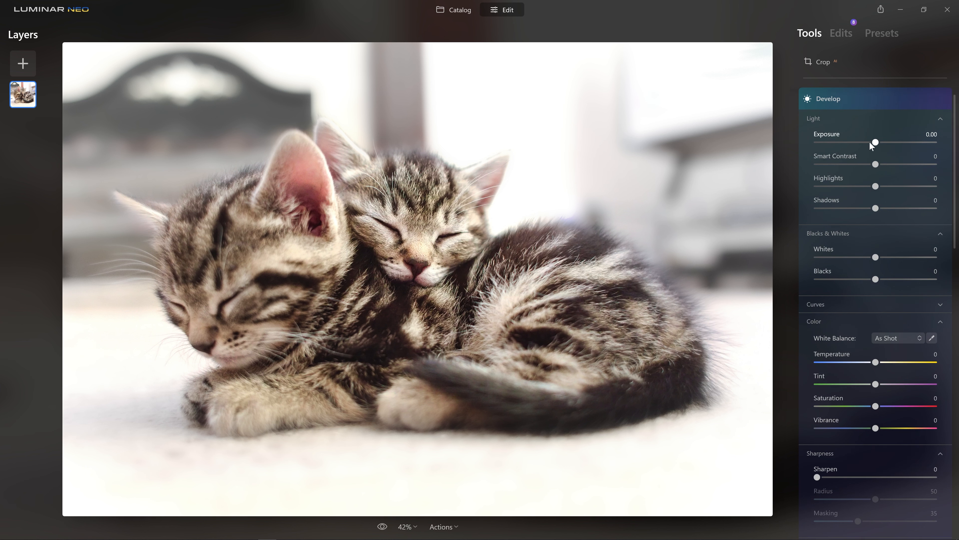
mouse_move(876, 143)
mouse_down()
mouse_move(889, 143)
mouse_move(881, 144)
mouse_up()
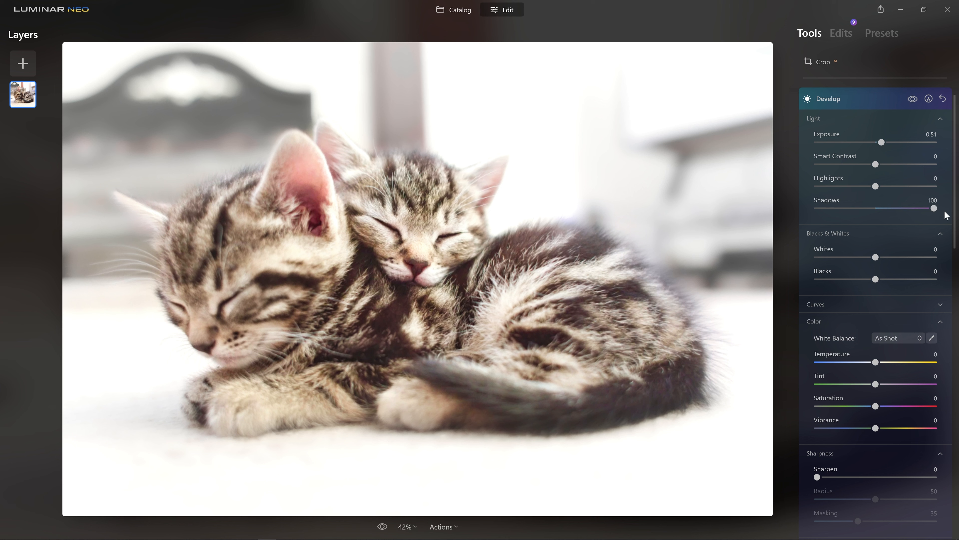
drag(875, 279, 934, 279)
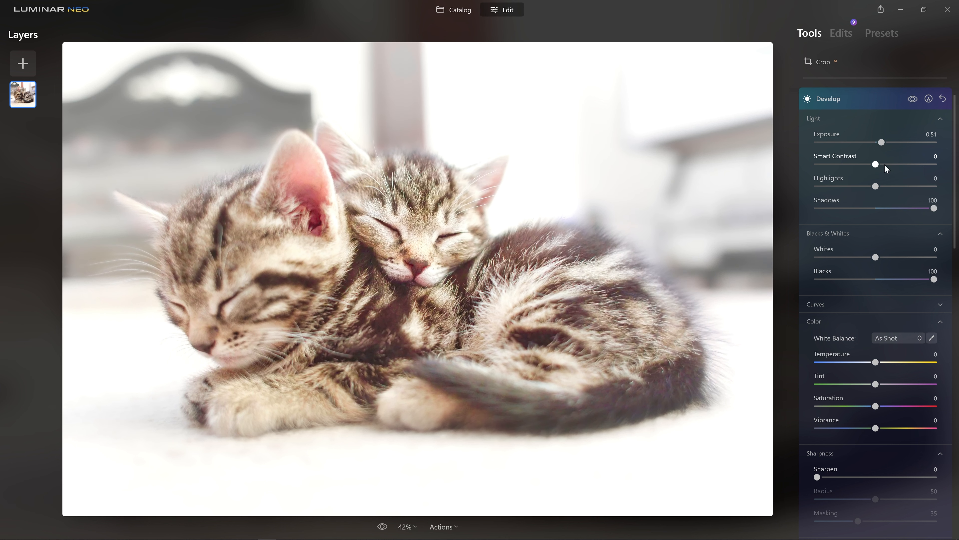
drag(881, 142, 890, 145)
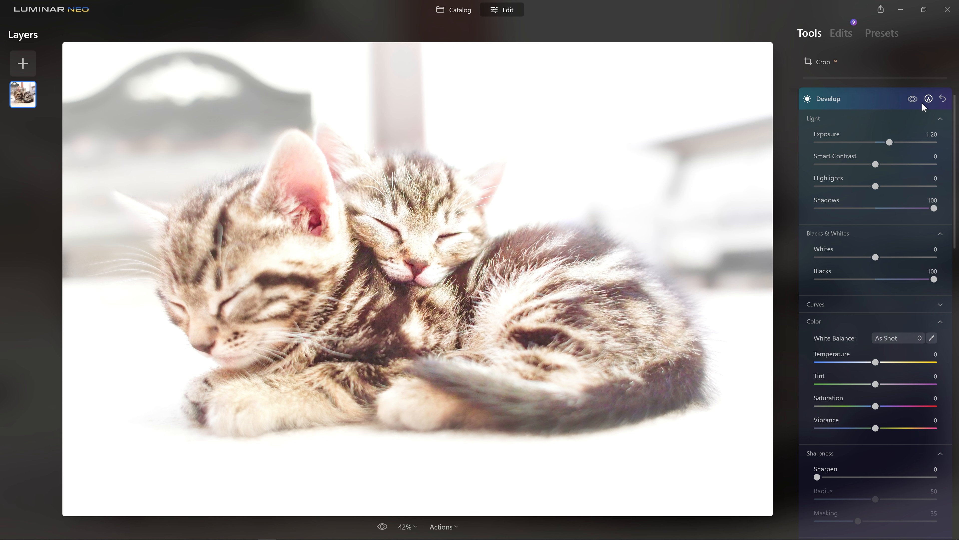
Step: Start a painted mask for the Develop adjustment at brush Strength 22 and brush over the upper background, using smaller sizes near the kittens' heads
click(931, 101)
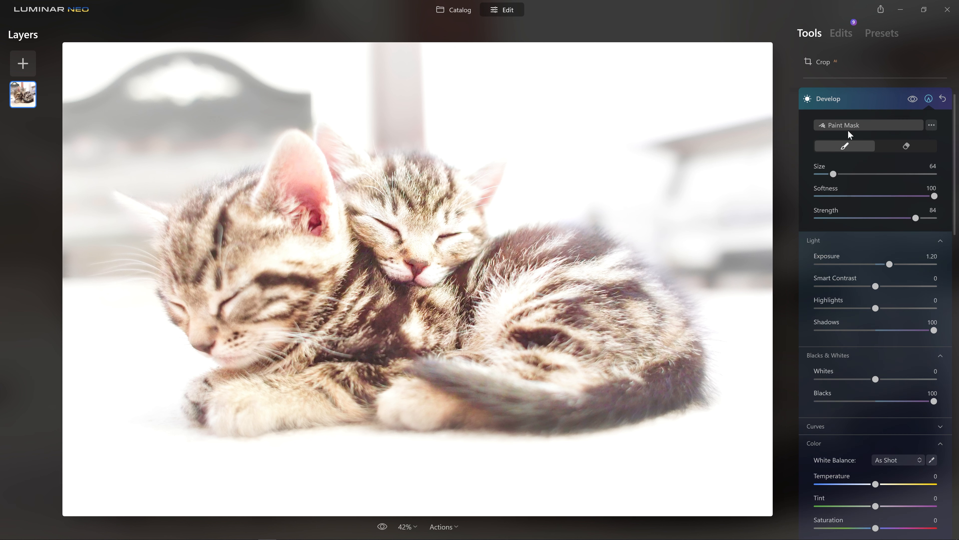
drag(915, 218, 841, 218)
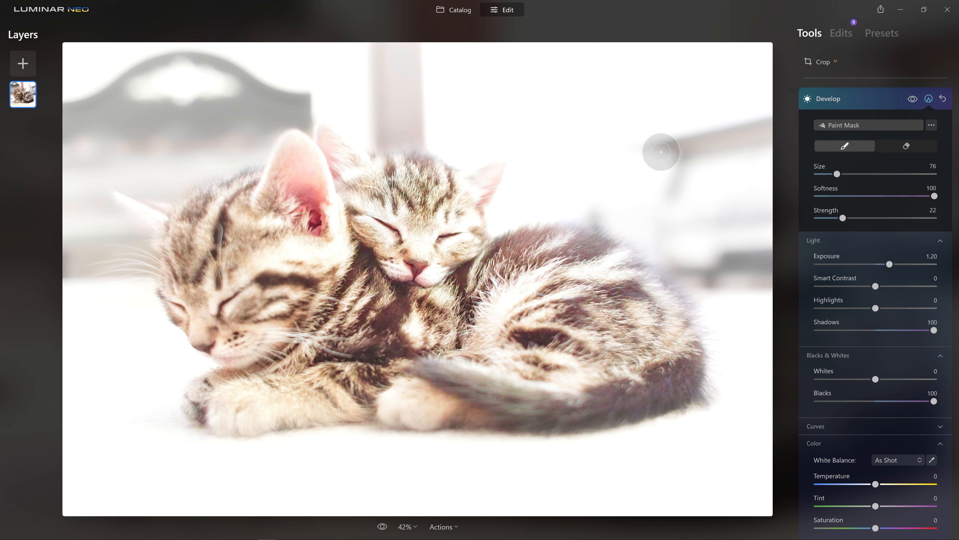
scroll(659, 145, up, 4)
mouse_move(659, 145)
mouse_down()
mouse_move(784, 122)
mouse_move(714, 140)
mouse_up()
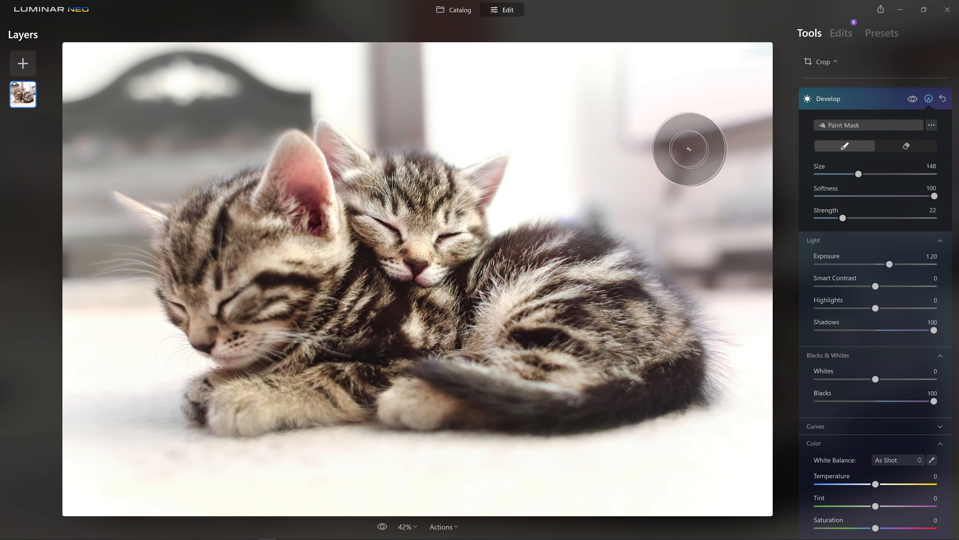
scroll(396, 114, down, 1)
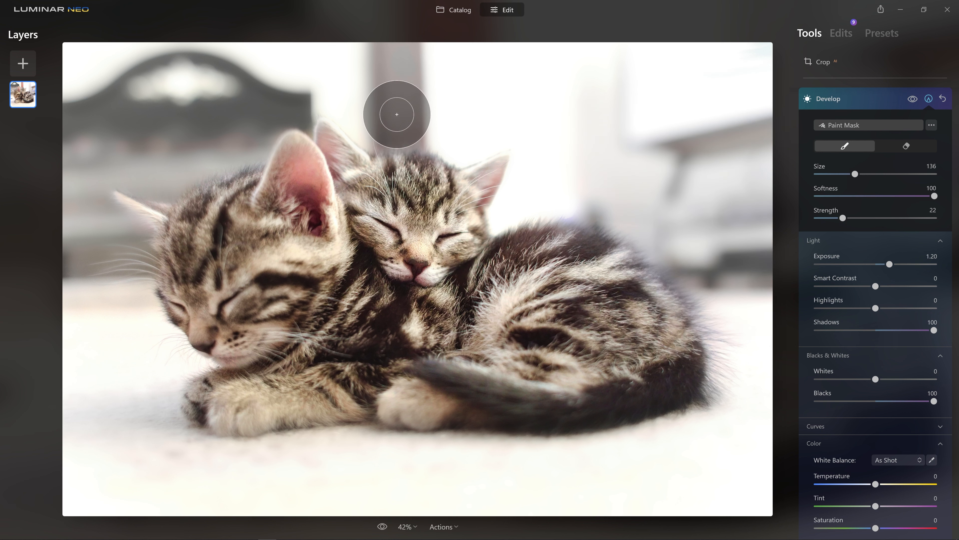
scroll(397, 114, down, 6)
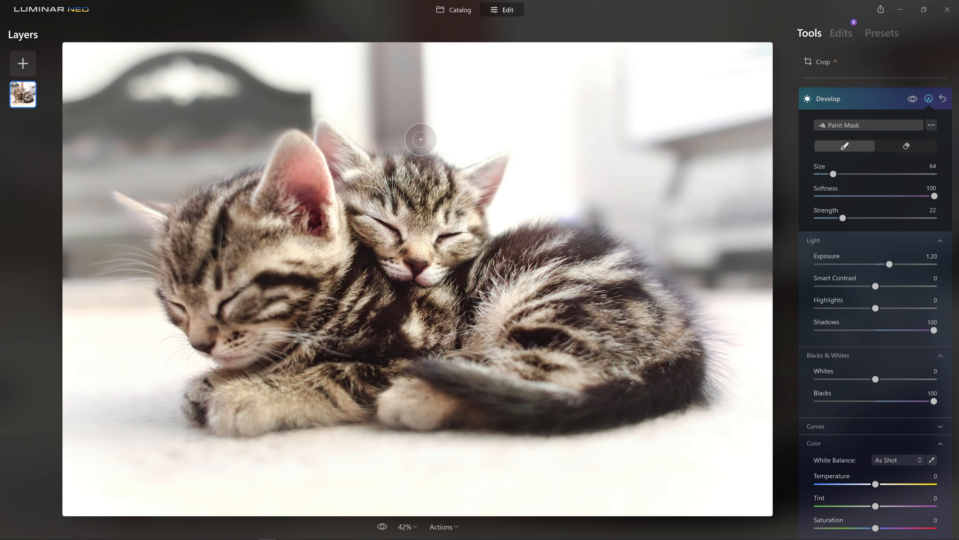
scroll(324, 87, up, 6)
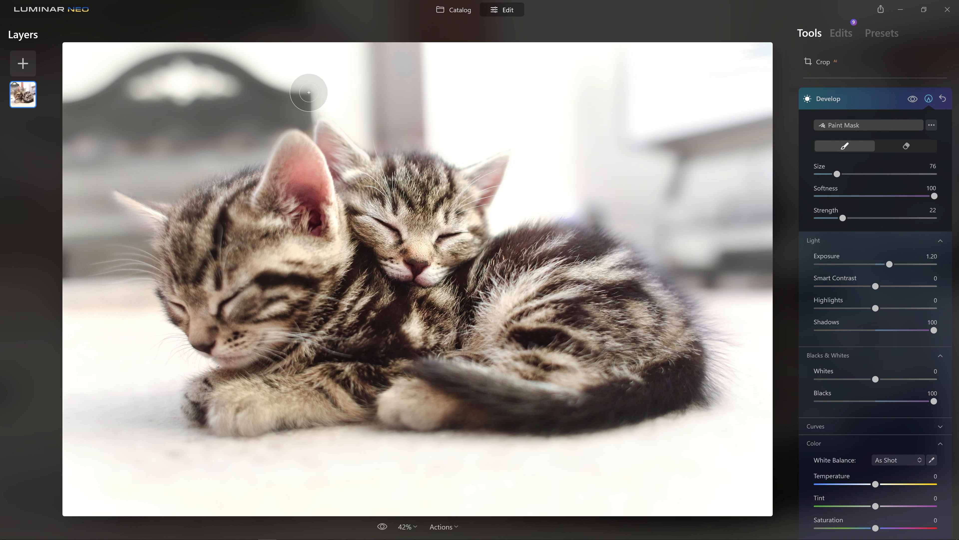
scroll(295, 101, up, 1)
scroll(283, 93, up, 1)
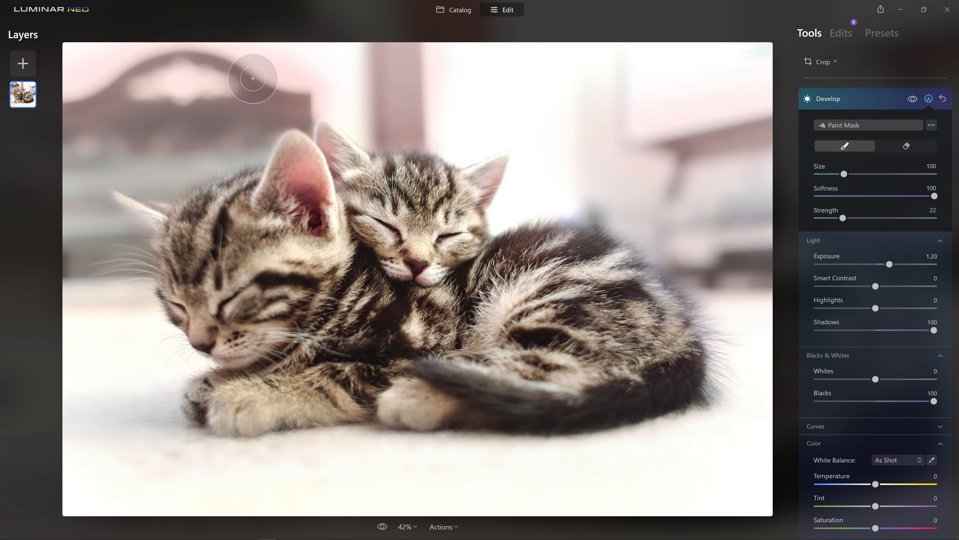
Step: Extend the Develop mask over the remaining background and carpet with a large brush, and refine beside the kitten's back with a size 52 brush
scroll(88, 118, up, 15)
mouse_move(88, 118)
mouse_down()
mouse_move(111, 90)
mouse_move(707, 71)
mouse_move(346, 44)
mouse_move(696, 65)
mouse_move(413, 482)
mouse_move(649, 473)
mouse_up()
scroll(680, 267, down, 20)
mouse_move(679, 267)
mouse_down()
mouse_move(712, 274)
mouse_move(710, 282)
mouse_move(738, 252)
mouse_move(724, 265)
mouse_move(774, 268)
mouse_move(718, 262)
mouse_move(758, 256)
mouse_move(771, 293)
mouse_up()
drag(730, 261, 706, 275)
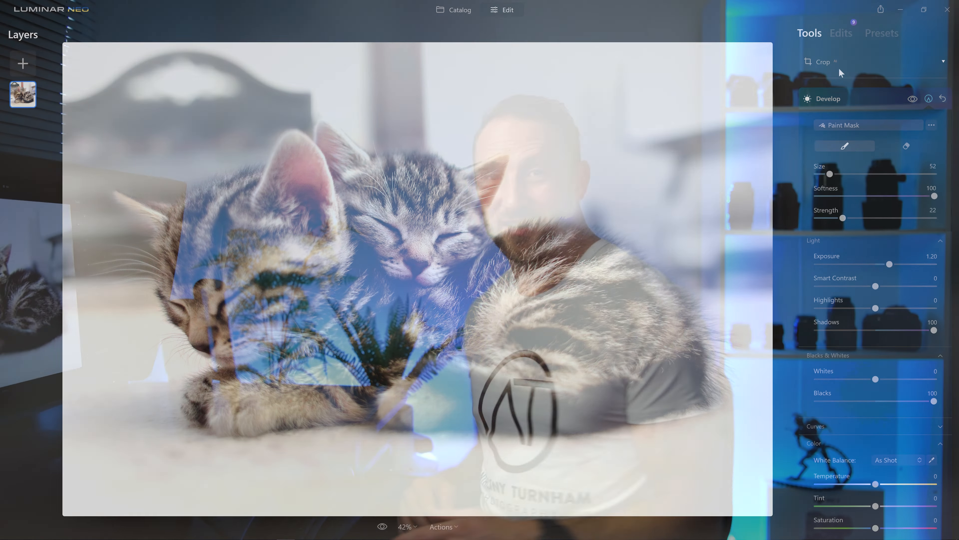
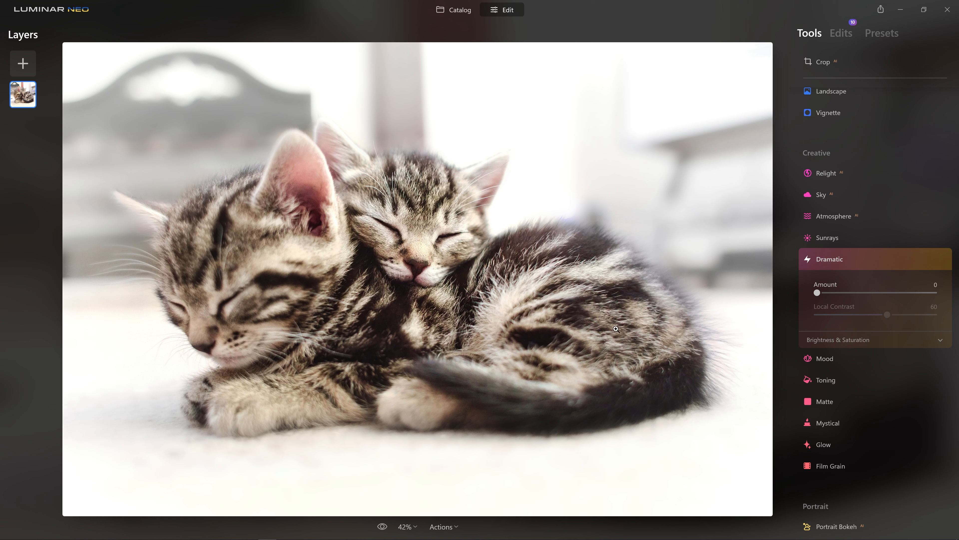
Step: Open the Glow tool and try the Soft Focus, Glow and Orton Effect types at different amounts
click(833, 445)
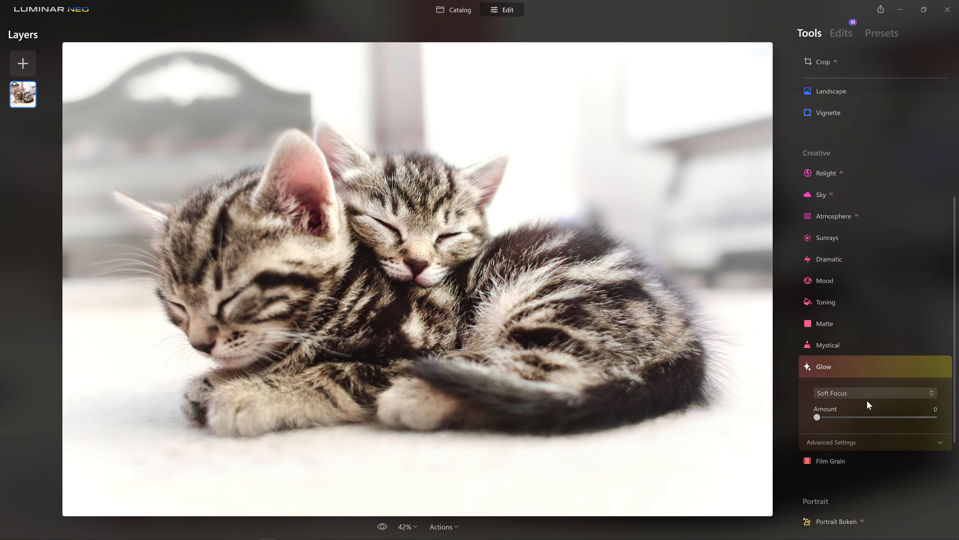
click(848, 391)
click(852, 376)
mouse_move(817, 417)
mouse_down()
mouse_move(930, 416)
mouse_move(820, 415)
mouse_up()
click(830, 395)
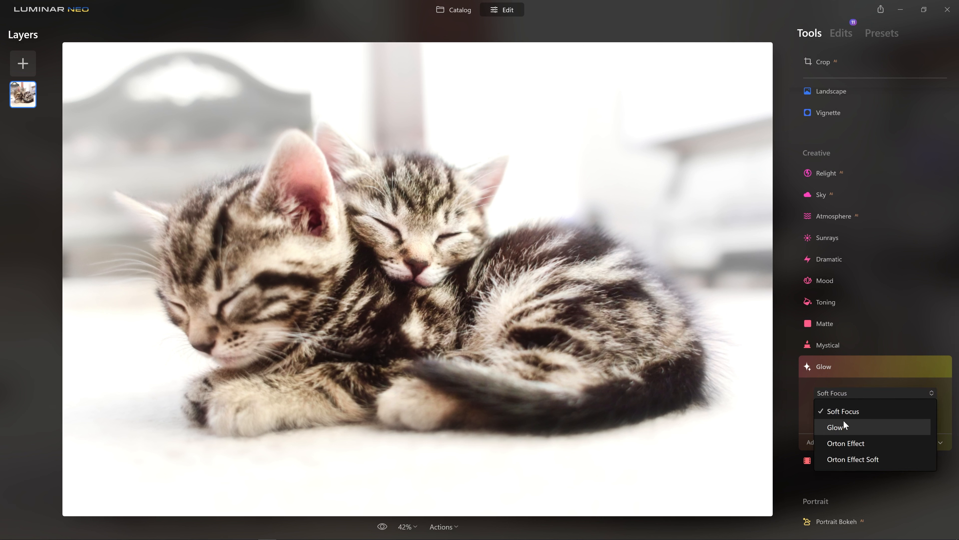
click(843, 424)
drag(819, 410, 898, 409)
mouse_move(821, 415)
mouse_down()
mouse_move(925, 412)
mouse_move(818, 416)
mouse_up()
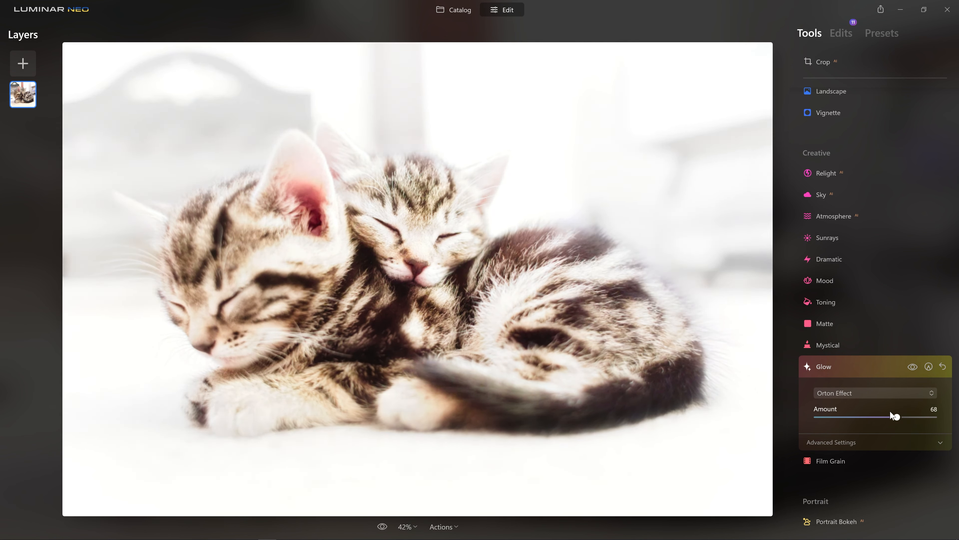
Step: Change the Glow type to Orton Effect Soft and set its Amount to 14
click(840, 391)
click(837, 460)
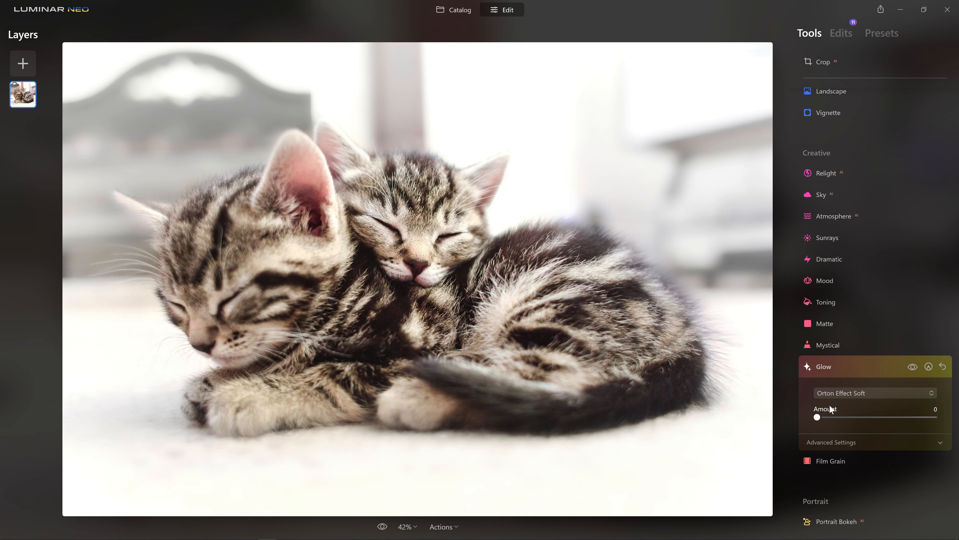
drag(817, 418, 837, 418)
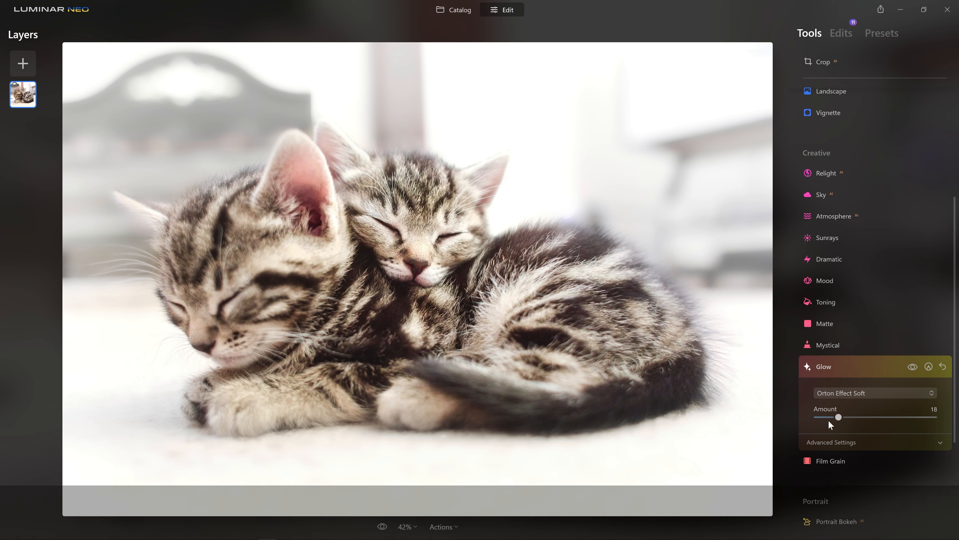
click(847, 417)
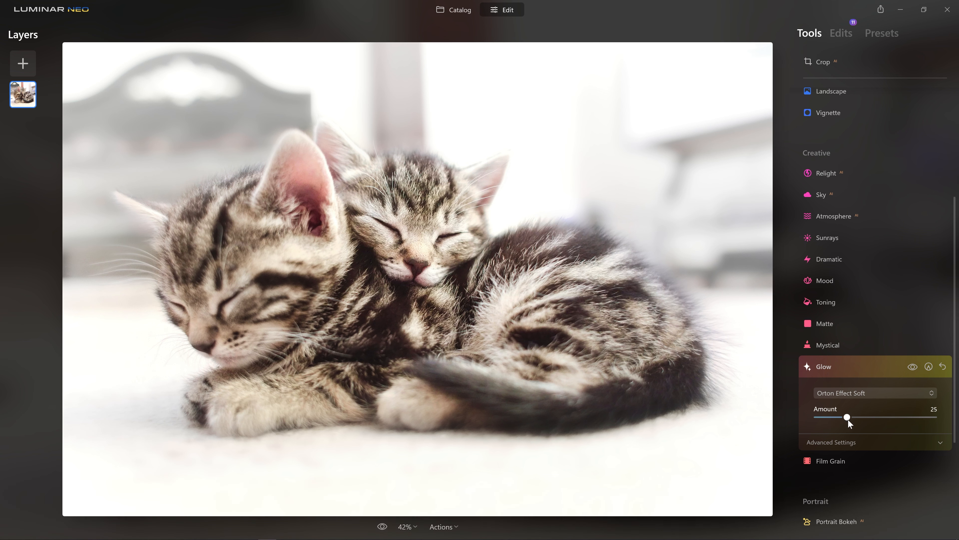
drag(846, 419, 836, 421)
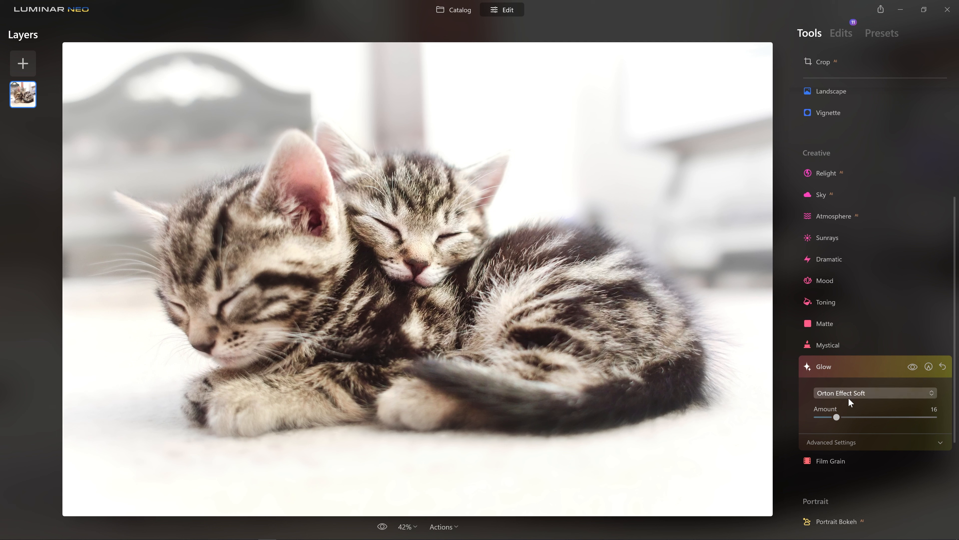
mouse_move(835, 419)
mouse_down()
mouse_move(896, 412)
mouse_move(832, 418)
mouse_up()
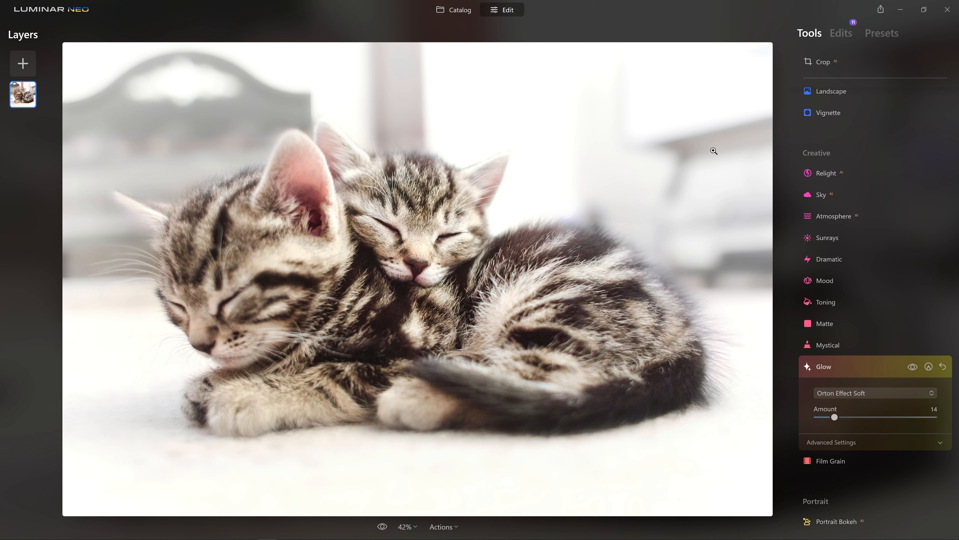
Step: Export the colour version as a JPEG at quality 90, with a file name ending in "Colour"
click(881, 9)
click(855, 70)
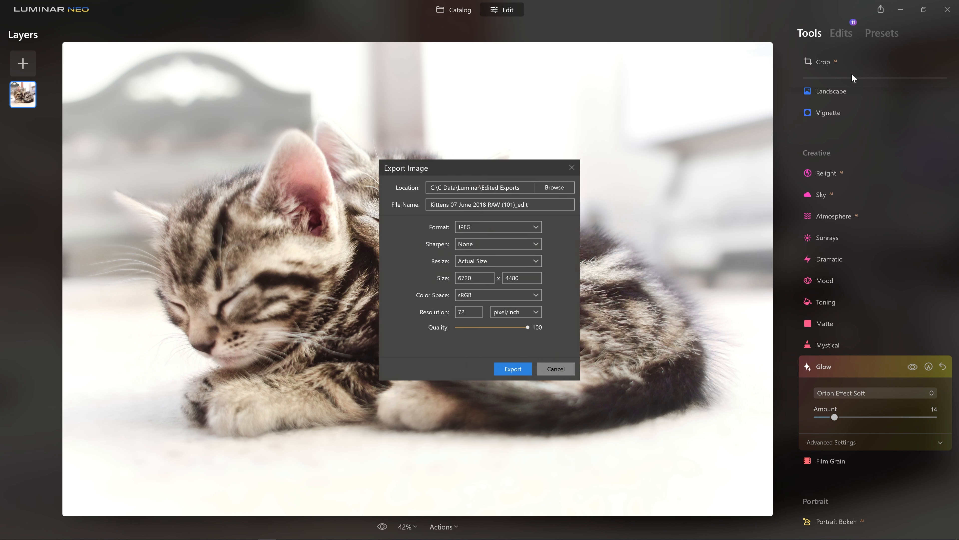
click(486, 227)
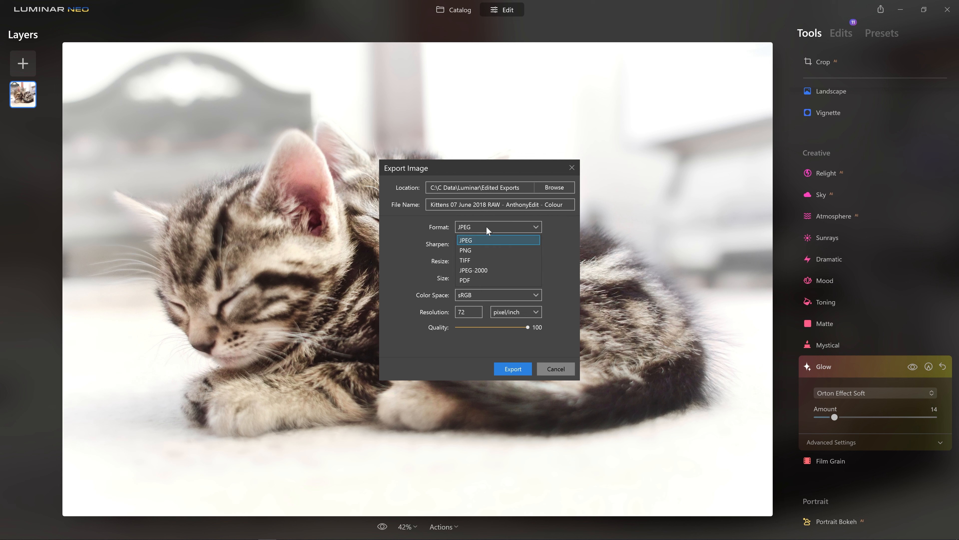
click(469, 238)
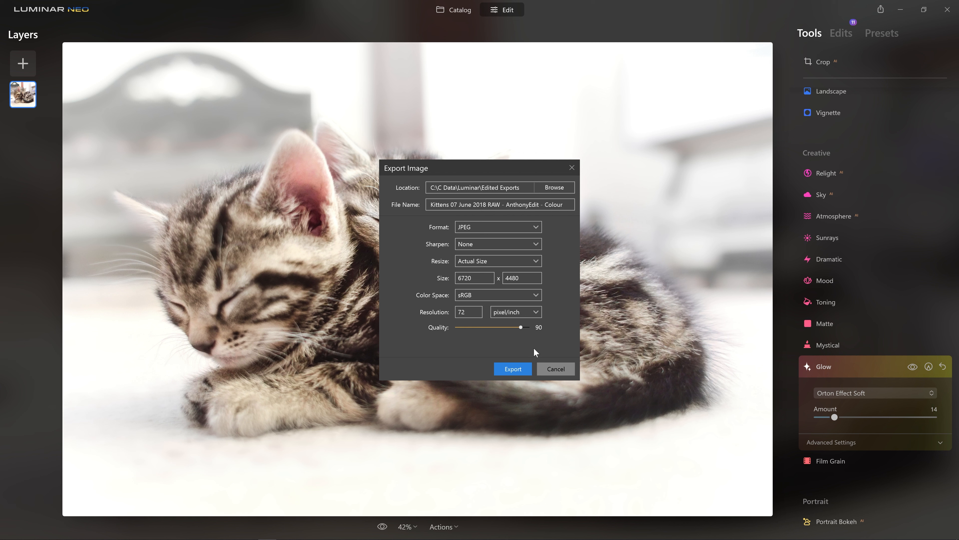
click(509, 362)
scroll(830, 280, up, 5)
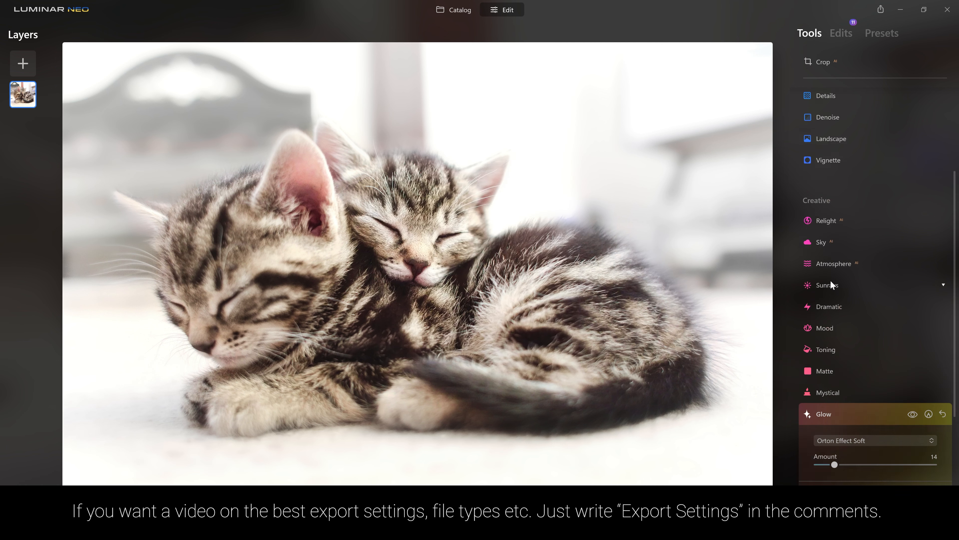
click(856, 228)
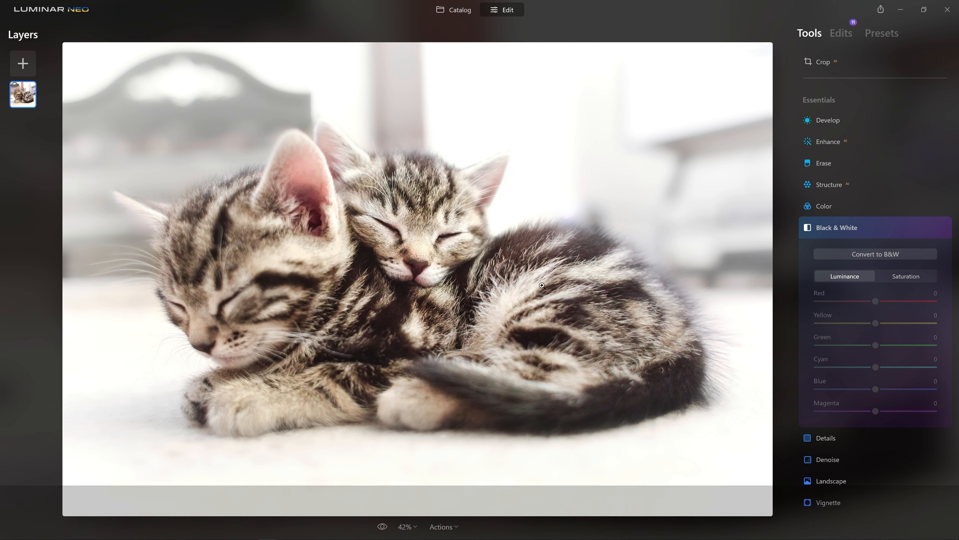
click(908, 230)
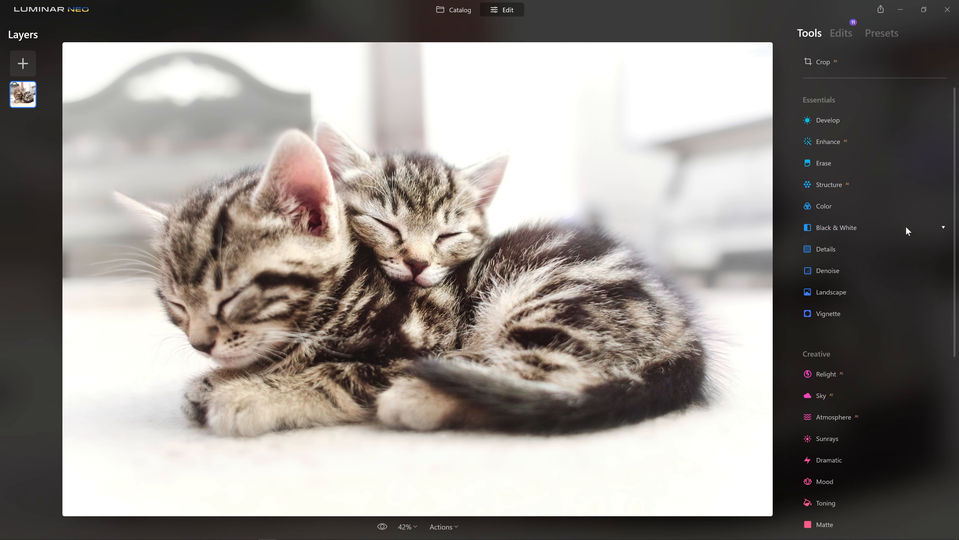
Step: Add a new Color adjustment, try Saturation at -100 and -40, and set it to -57
click(833, 209)
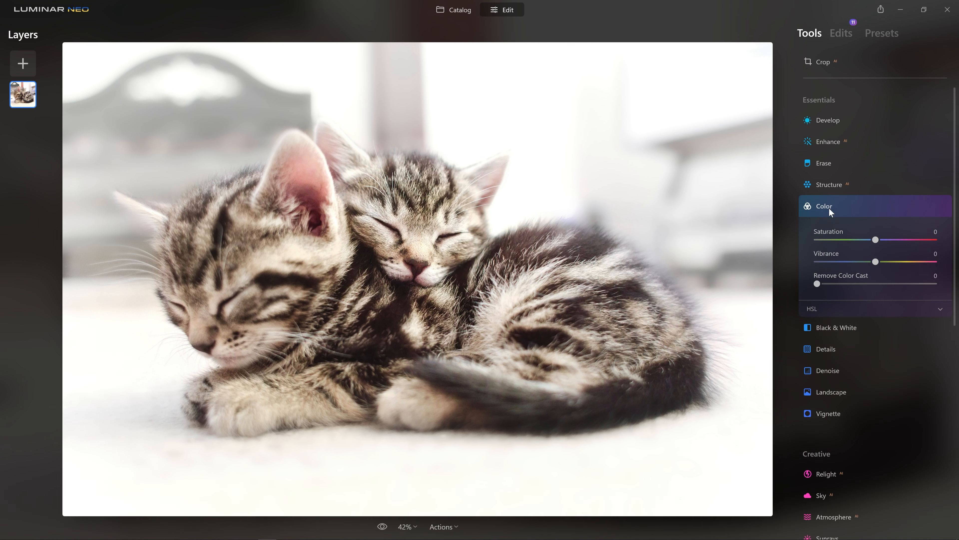
drag(876, 242, 797, 230)
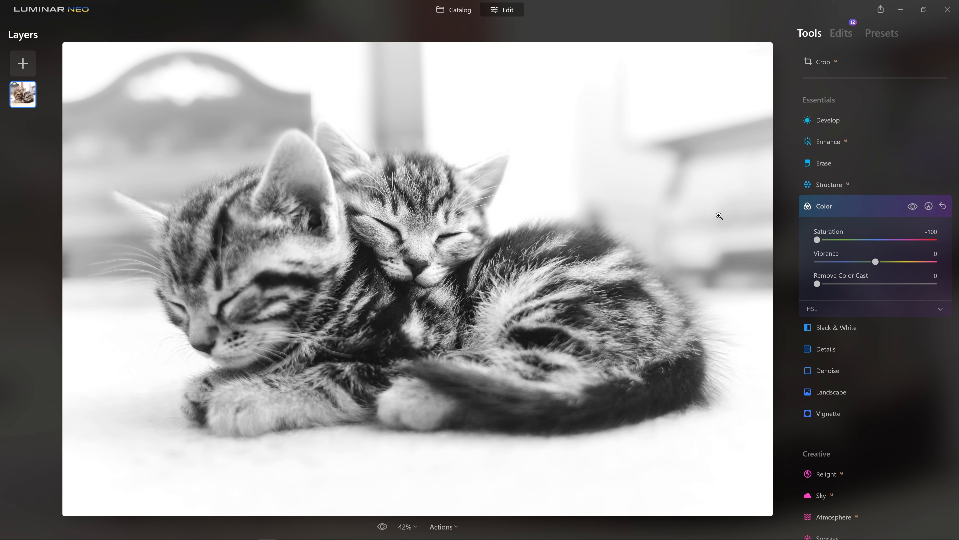
drag(819, 241, 849, 244)
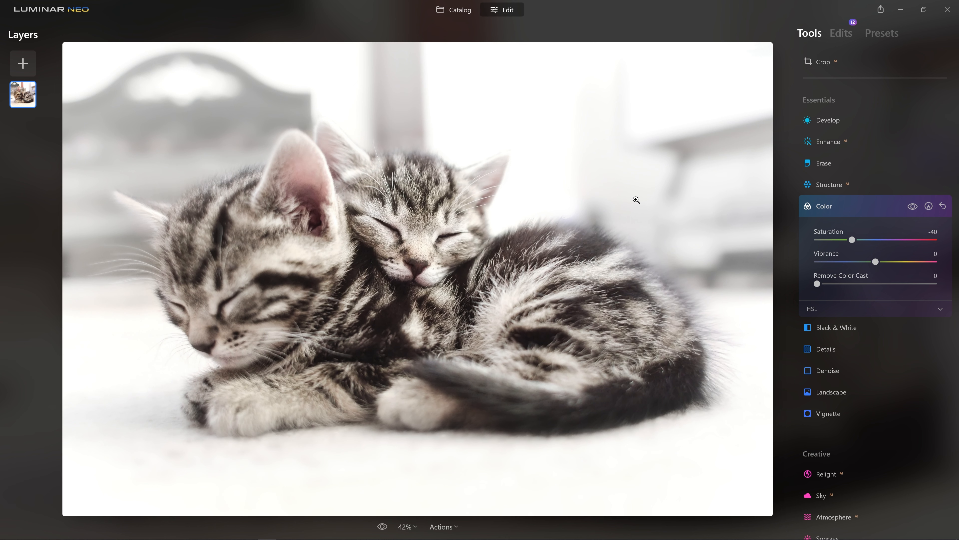
drag(853, 239, 844, 240)
drag(843, 240, 816, 237)
Step: Open the Mood tool and apply the Long Beach LUT
scroll(846, 301, down, 6)
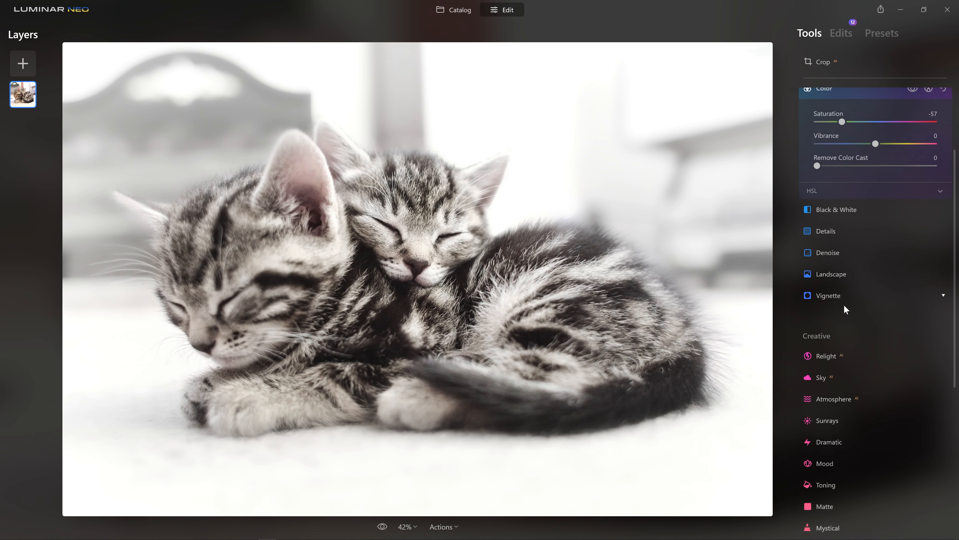
click(851, 340)
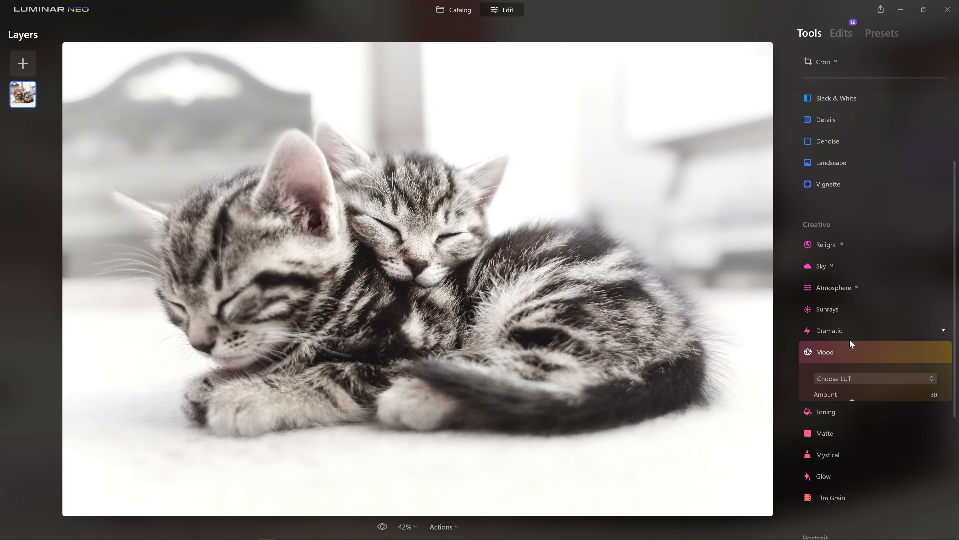
scroll(902, 331, down, 3)
click(860, 261)
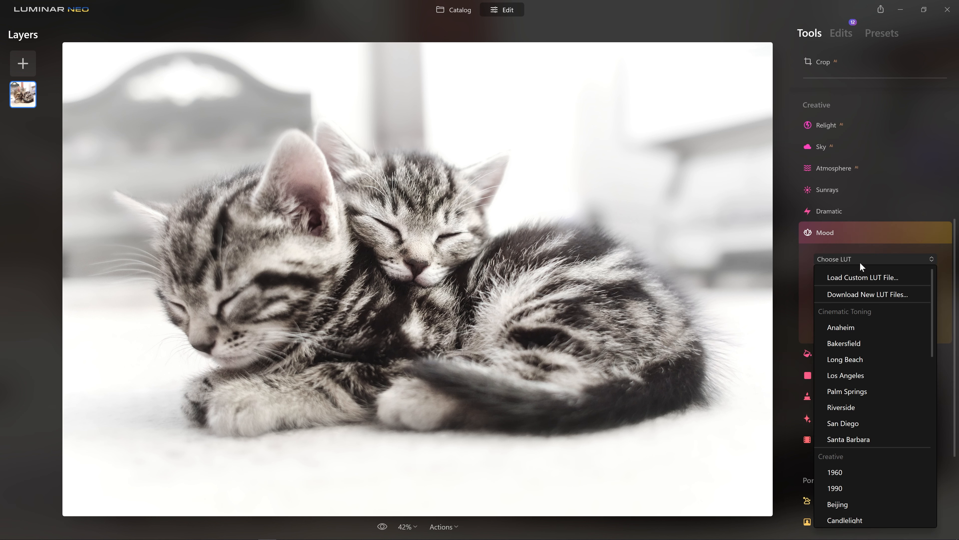
click(862, 358)
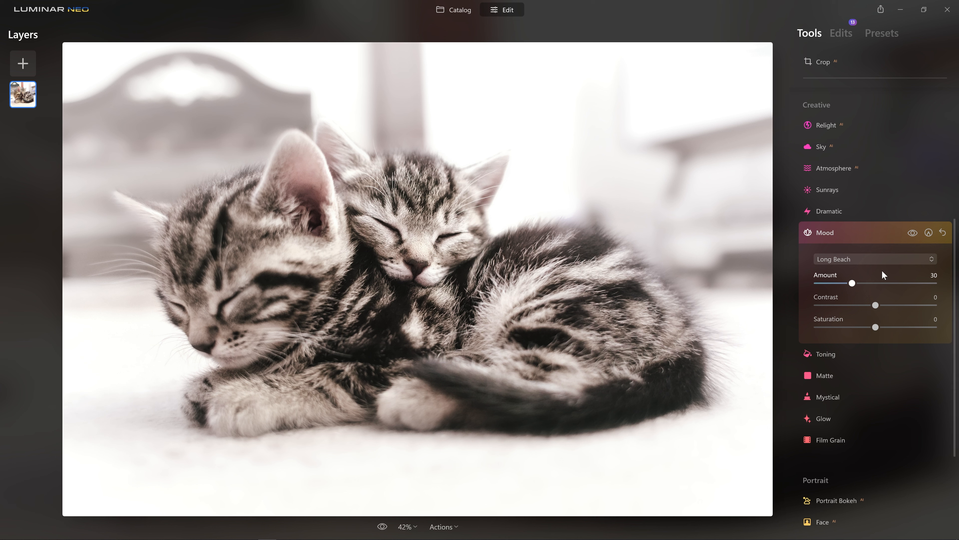
Step: Try the Geneva LUT and the Anaheim LUT as the Mood toning for the desaturated kitten photo
click(888, 262)
scroll(866, 343, down, 6)
click(872, 297)
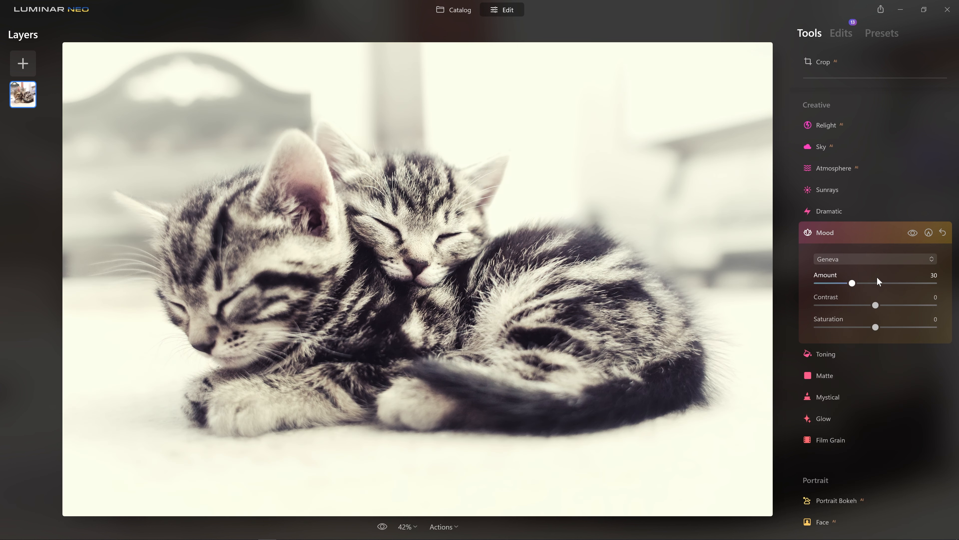
click(875, 261)
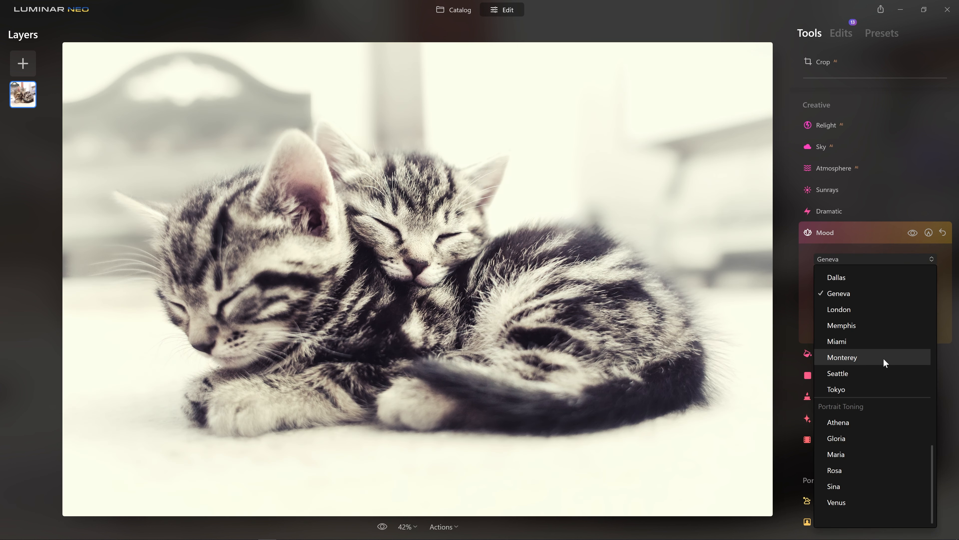
scroll(876, 365, up, 3)
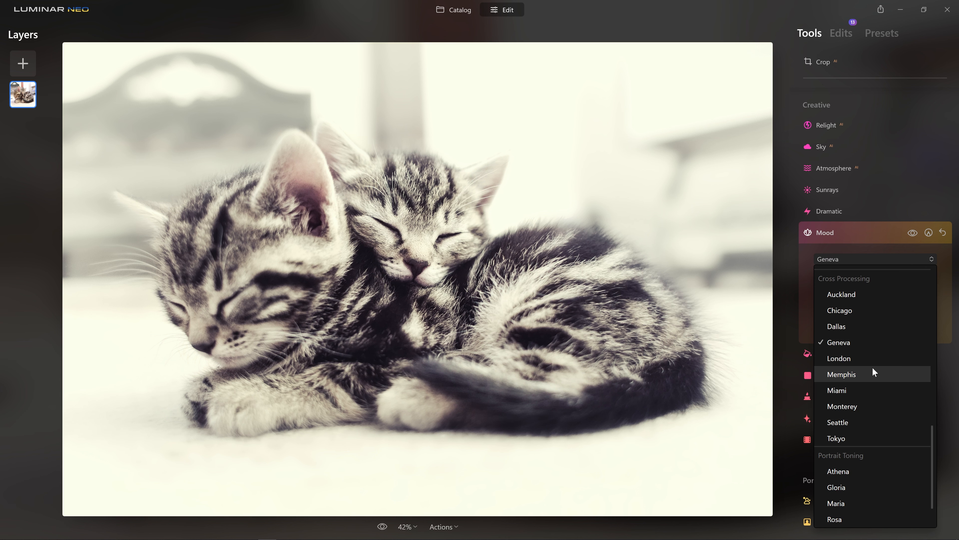
scroll(873, 373, up, 6)
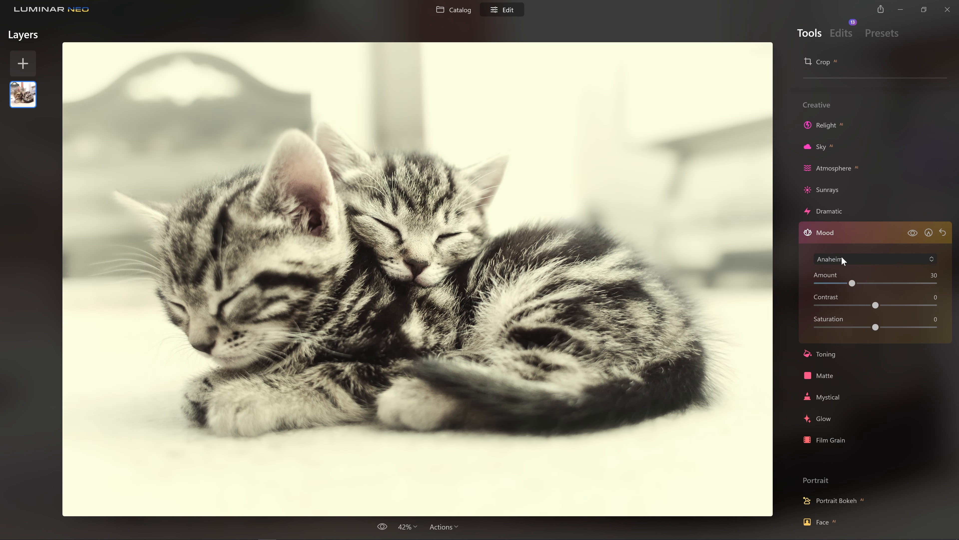
Step: Try the Bakersfield LUT from the Cinematic Toning group as the Mood toning
click(846, 258)
scroll(877, 335, up, 3)
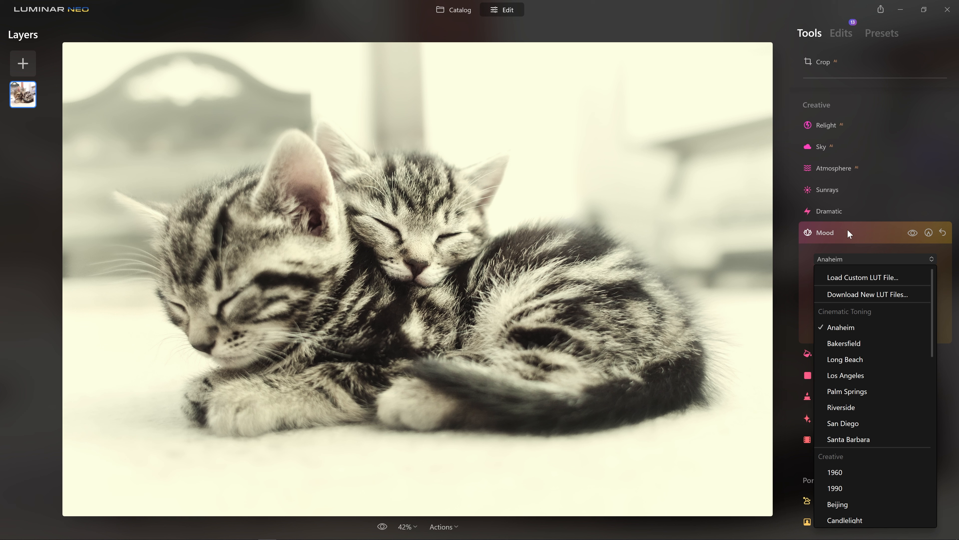
scroll(875, 336, down, 1)
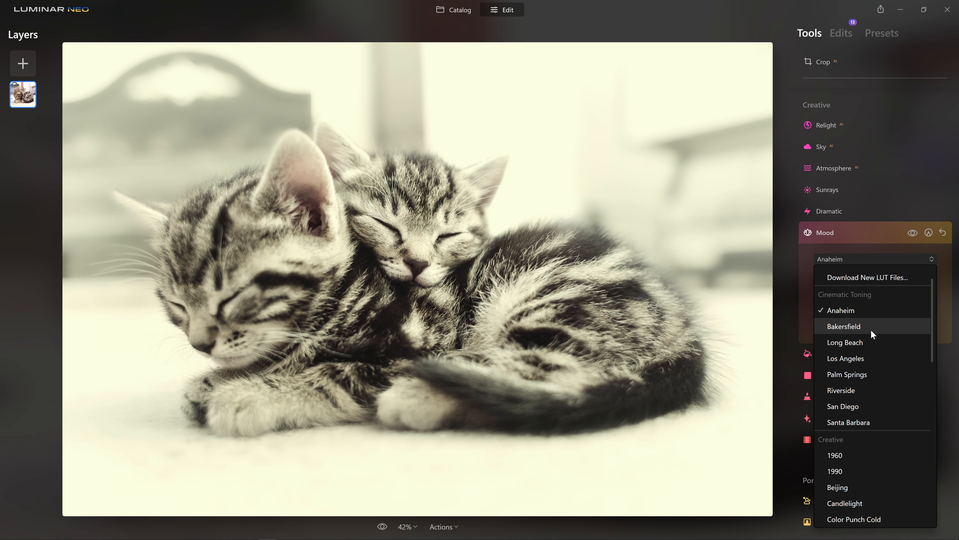
click(871, 329)
Step: Apply the San Diego LUT to the photo in the Mood tool and set its Amount to 25
click(870, 258)
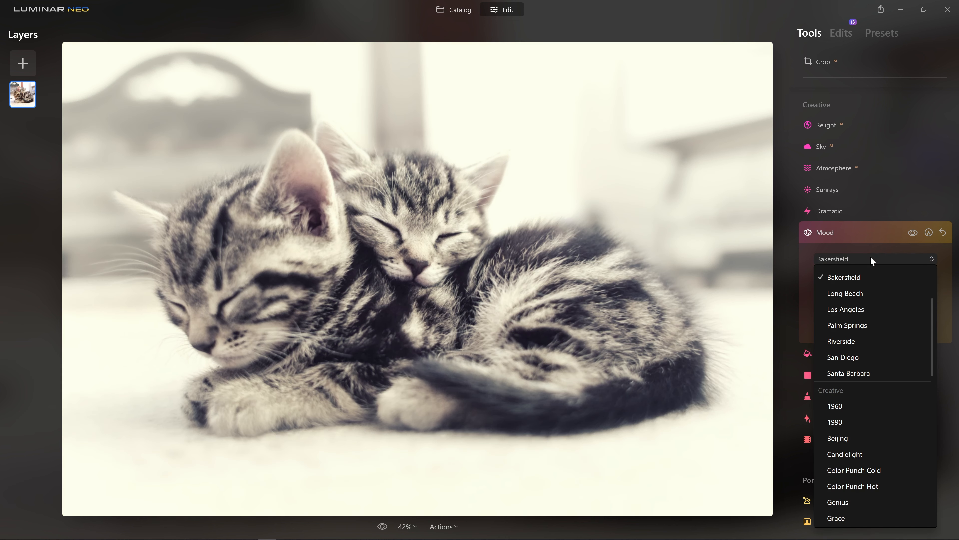
click(886, 355)
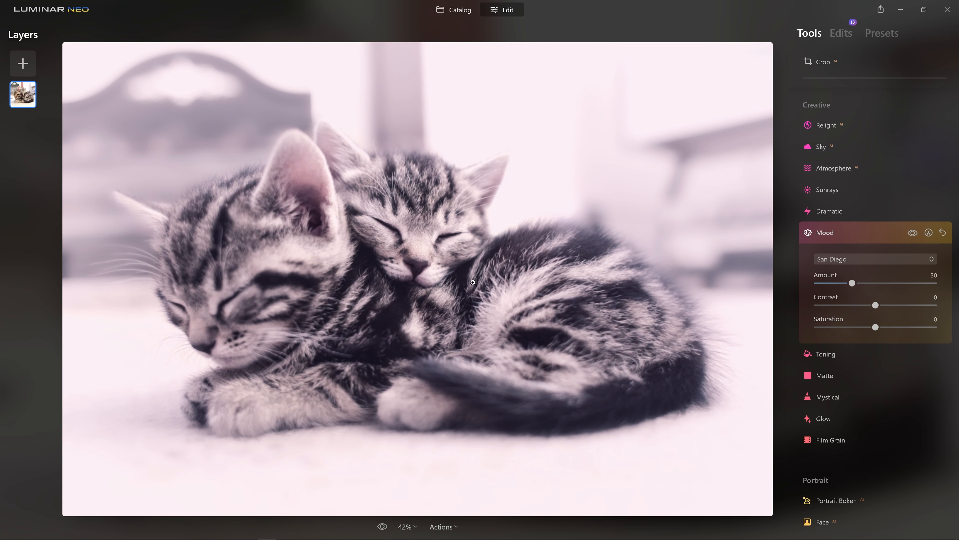
mouse_move(853, 284)
mouse_down()
mouse_move(902, 293)
mouse_move(834, 282)
mouse_move(847, 284)
mouse_up()
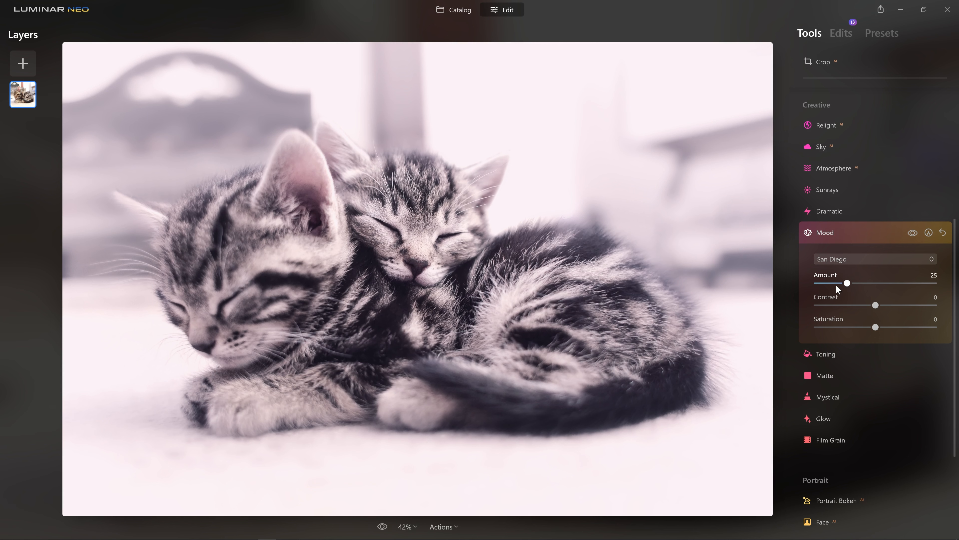
Step: Compare the photo with and without the Mood toning, and compare the full edit against the original photo
click(912, 233)
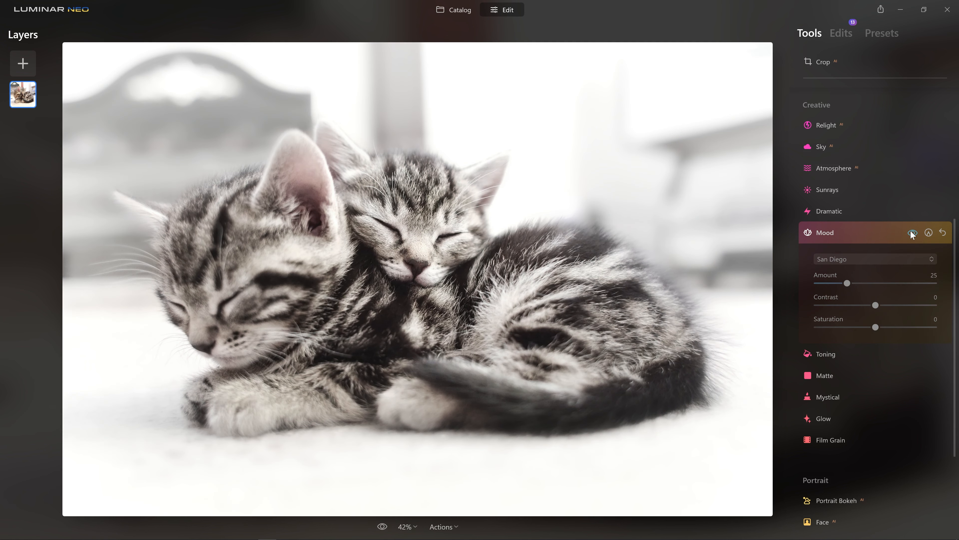
click(912, 233)
click(912, 233)
click(912, 233)
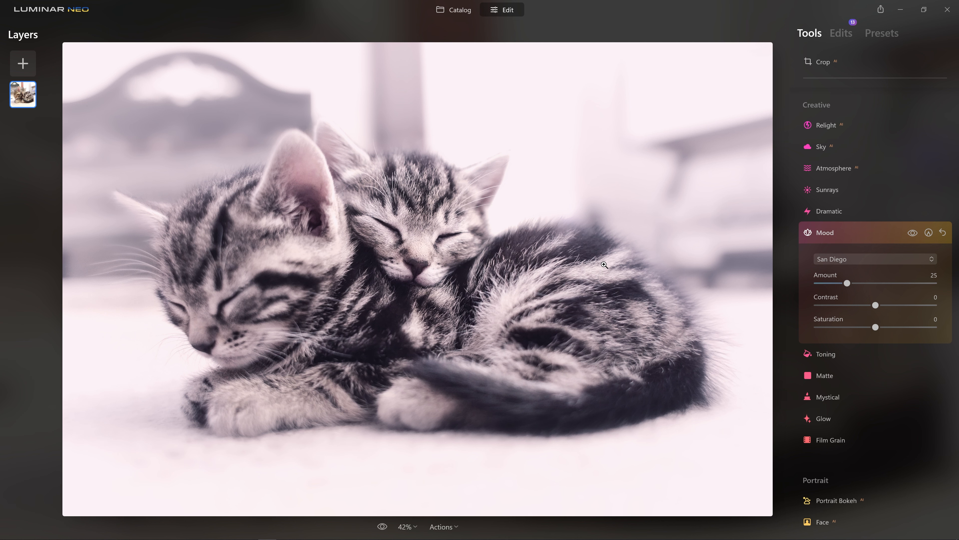
click(380, 527)
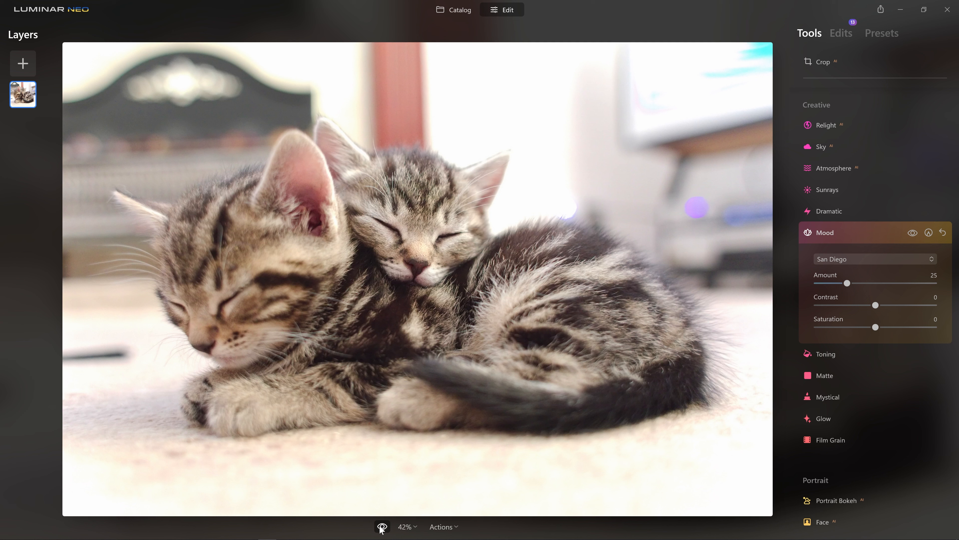
click(381, 528)
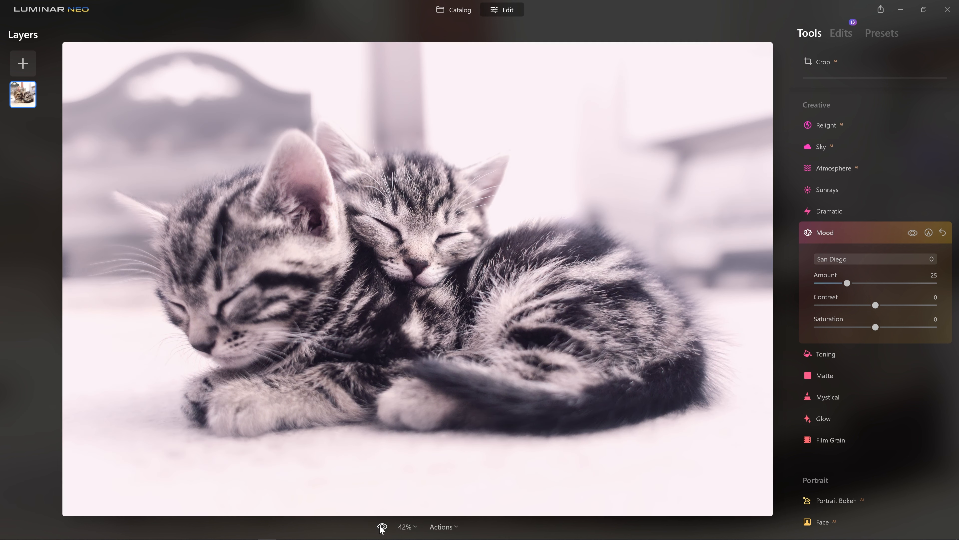
click(381, 527)
click(381, 527)
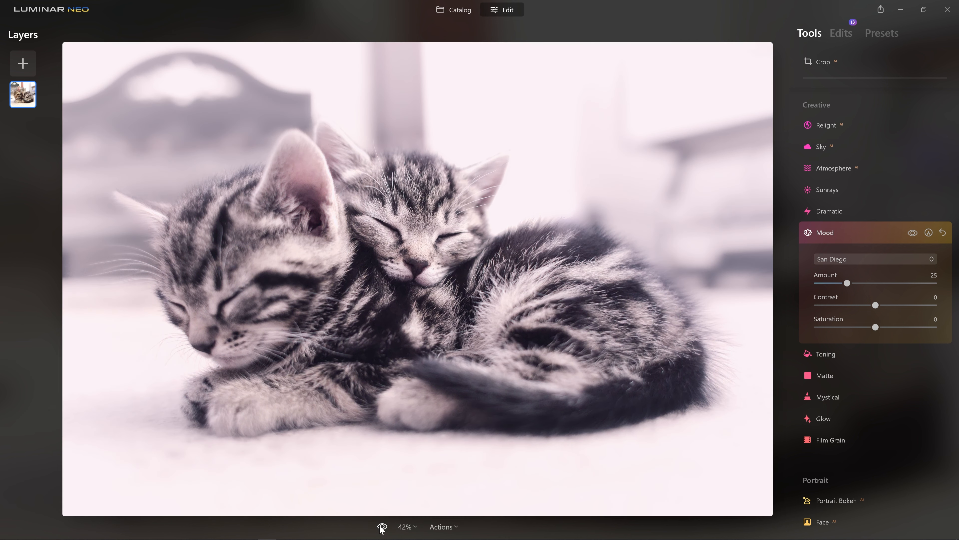